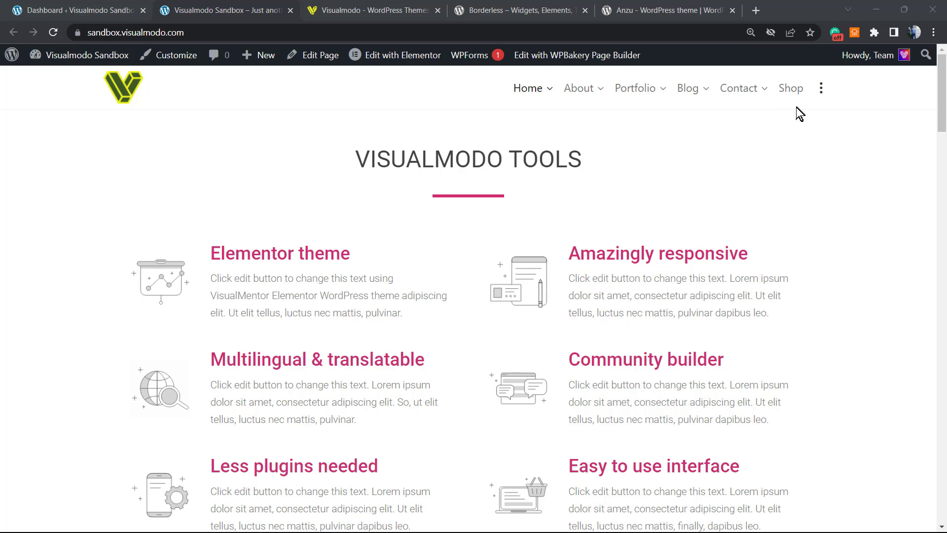
Step: Open and close the off-canvas sidebar panel, selecting its empty-sidebar notice text along the way
left_click(821, 89)
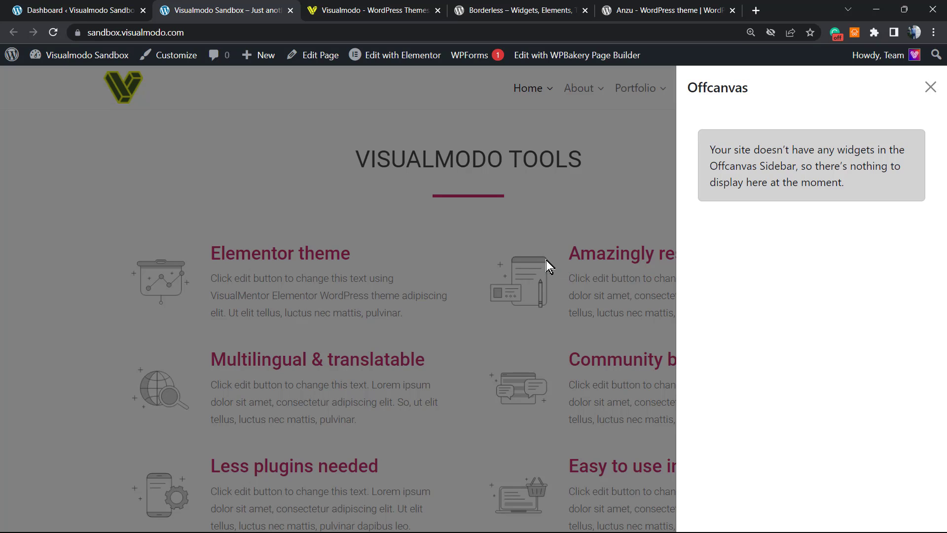
left_click(931, 85)
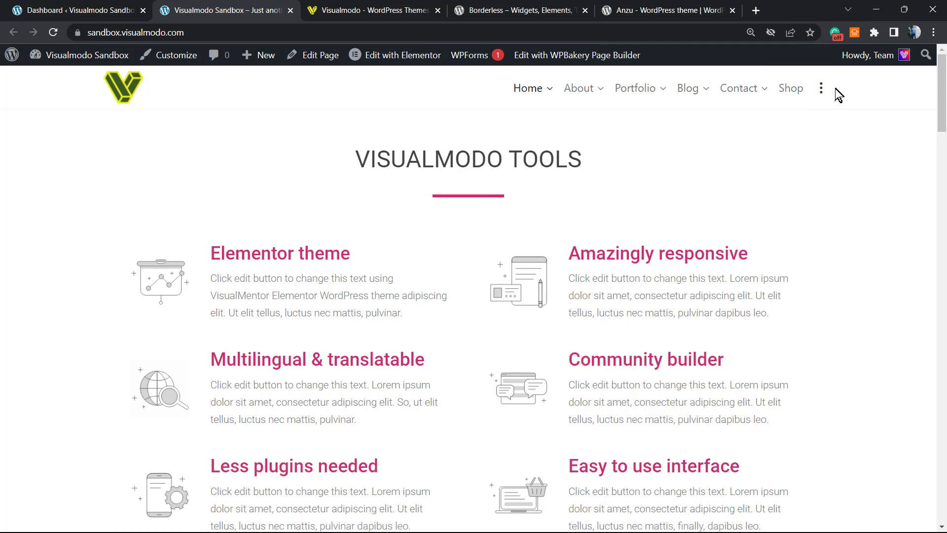
left_click(821, 89)
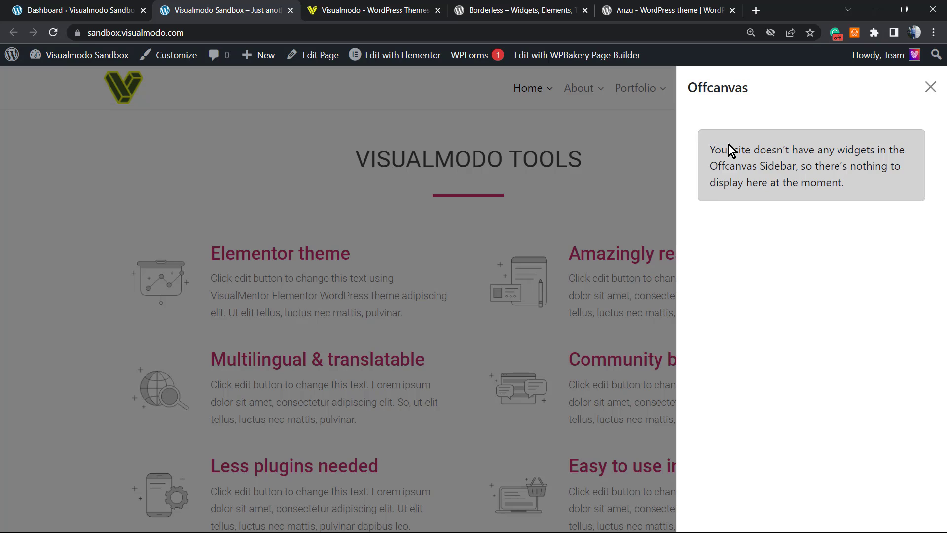
triple_click(730, 163)
left_click(729, 163)
triple_click(729, 163)
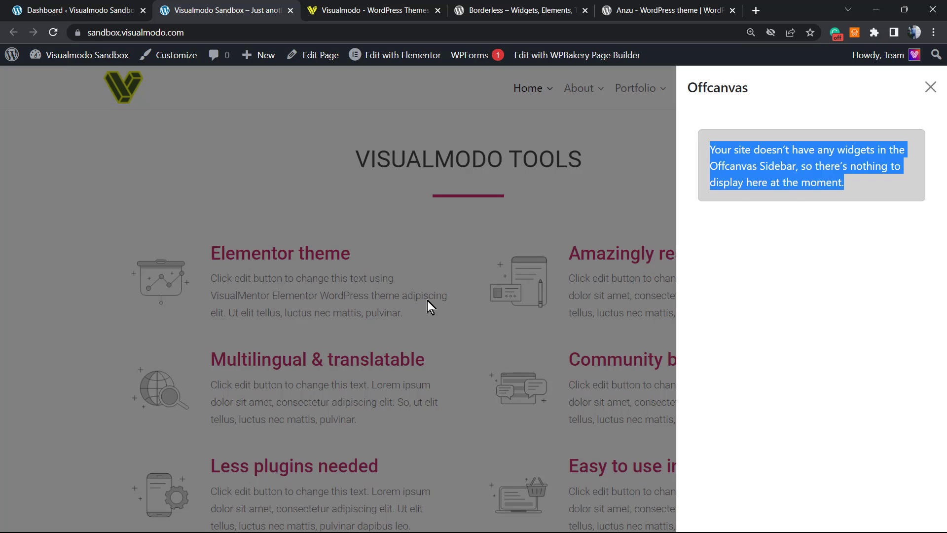
left_click(428, 302)
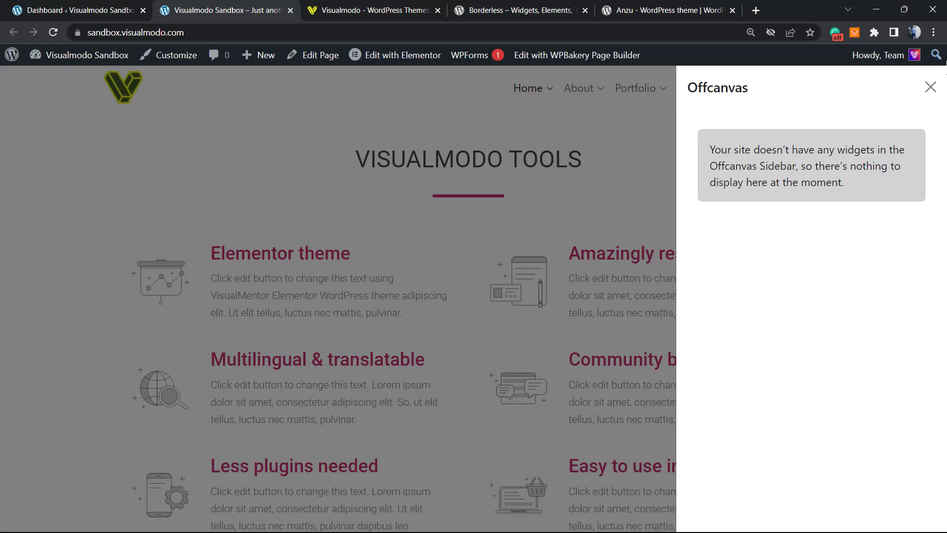
left_click(931, 89)
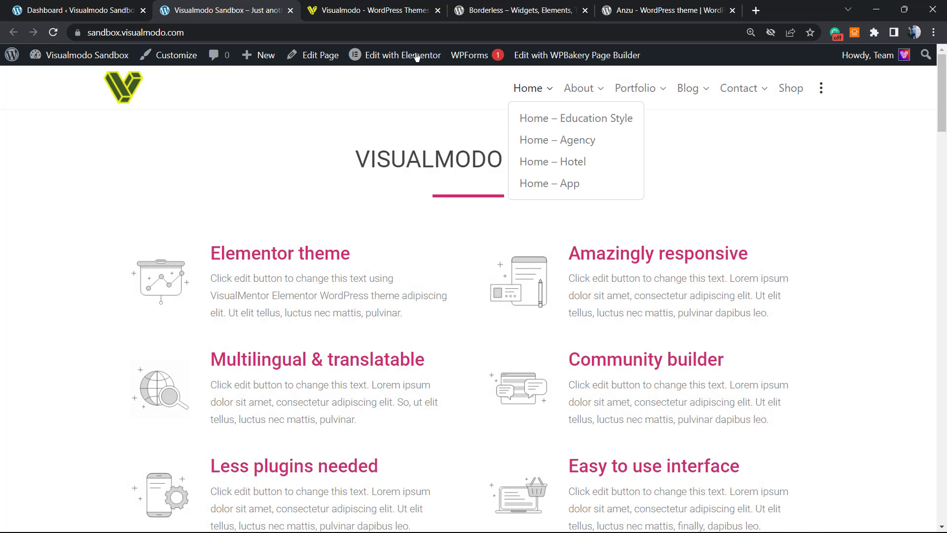
Step: In the dashboard, go to Appearance > Themes and view, then close, the active Anzu theme's details
left_click(130, 10)
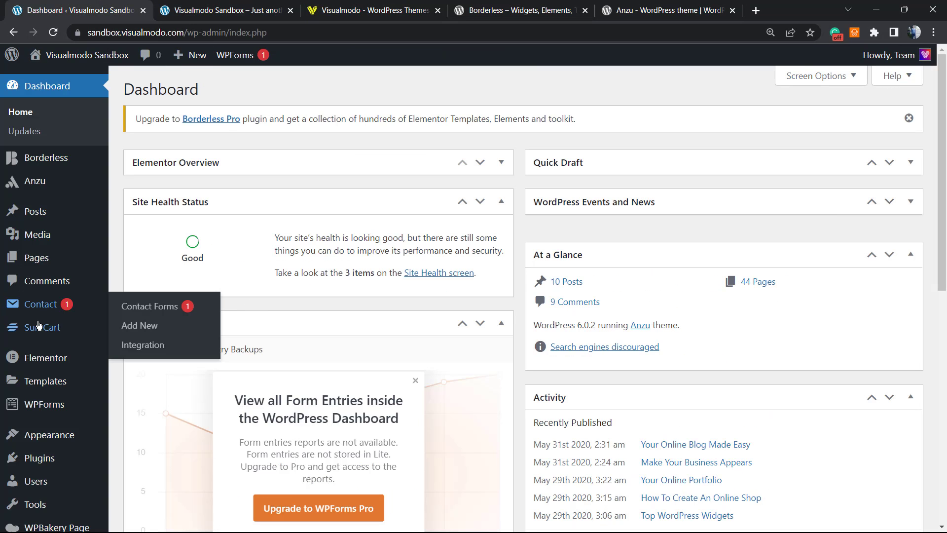
mouse_move(63, 437)
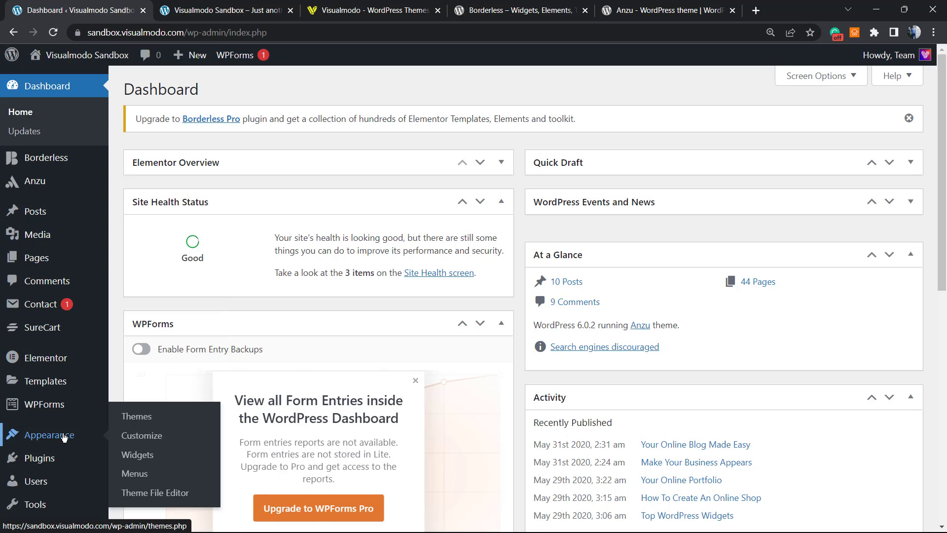
left_click(165, 422)
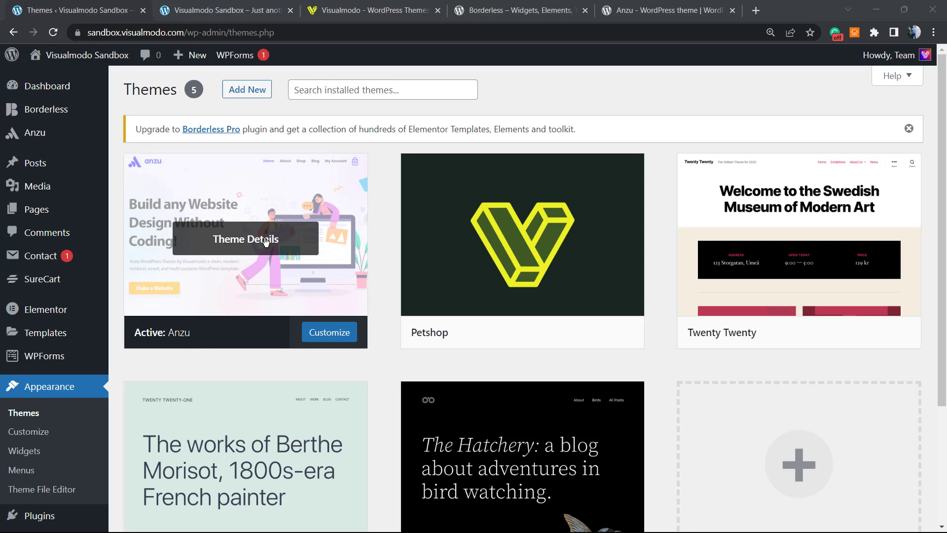
left_click(265, 241)
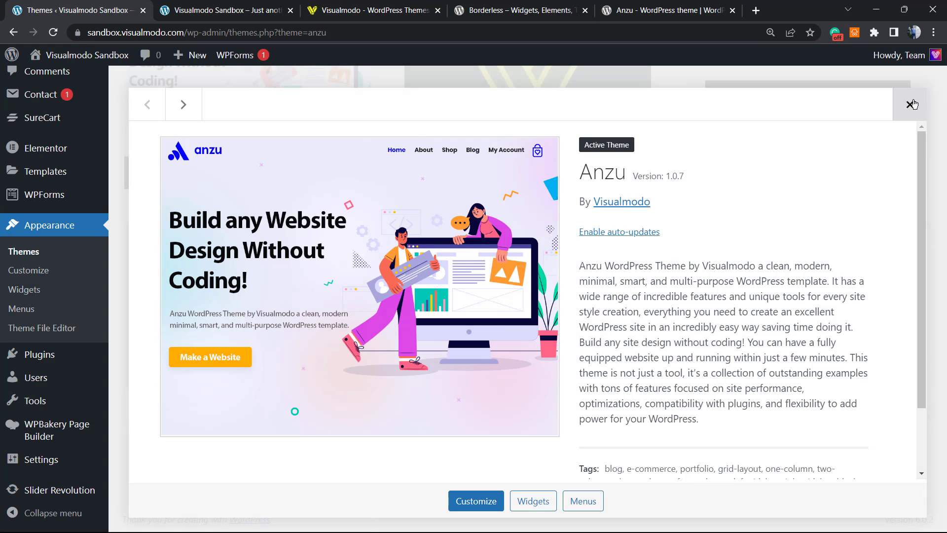
left_click(910, 104)
scroll(30, 179, "up", 3)
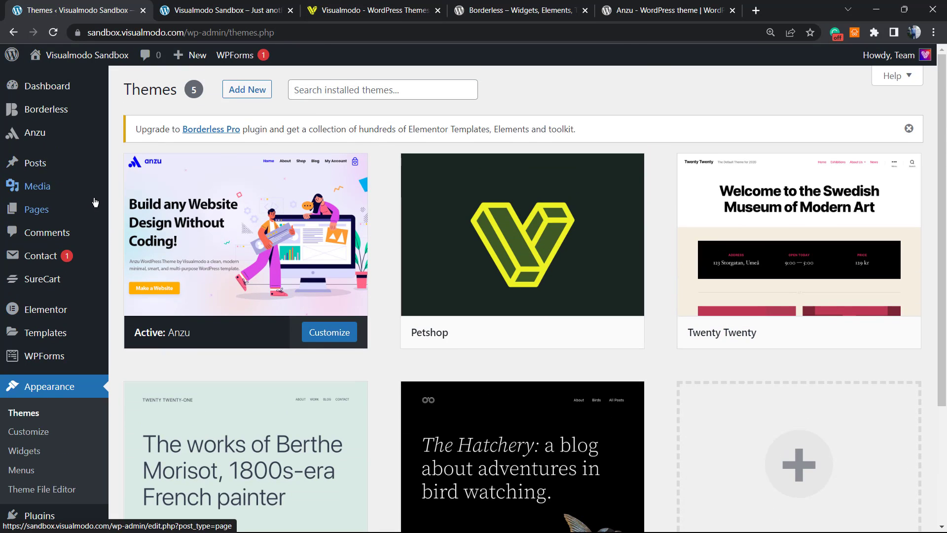
mouse_move(49, 138)
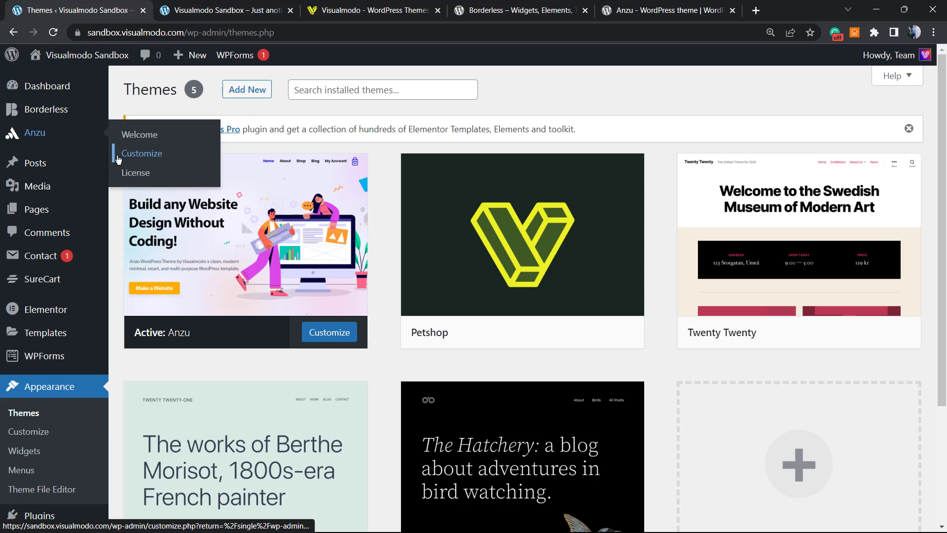
Step: Launch the Customizer for Anzu, dismiss the autosave notice, and open the Header section
left_click(137, 160)
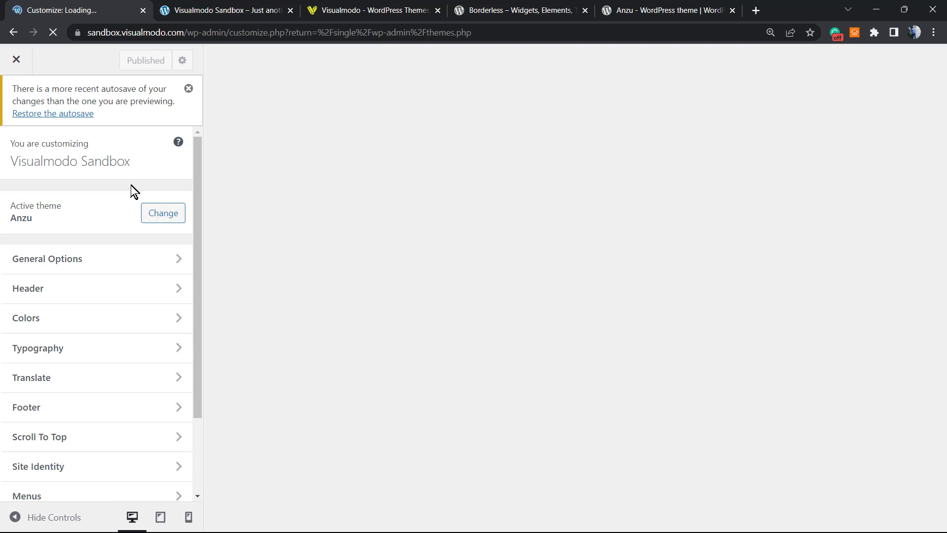
left_click(188, 91)
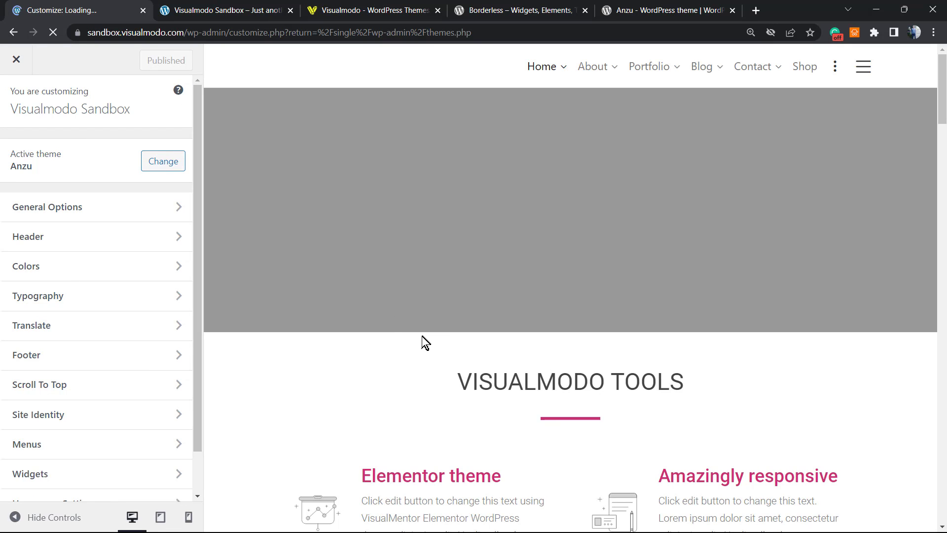
left_click(90, 240)
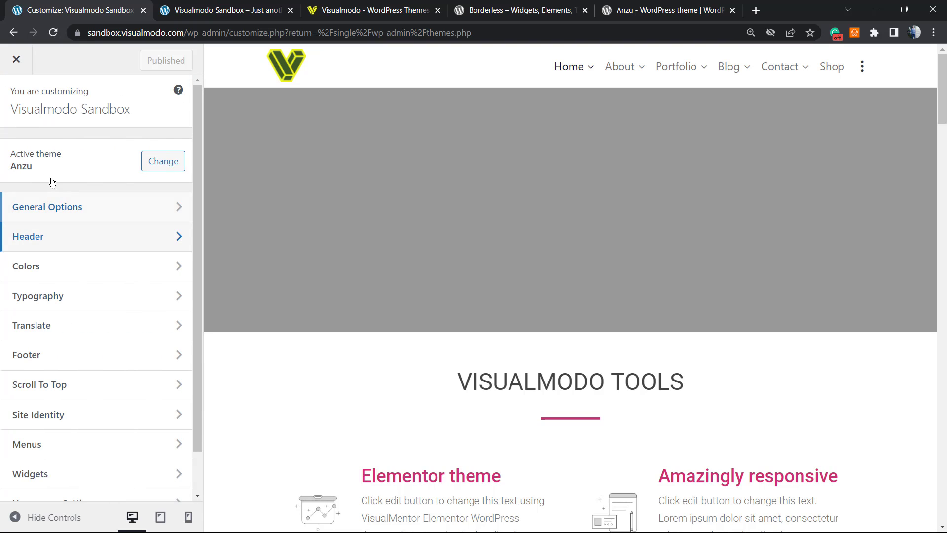
left_click(47, 237)
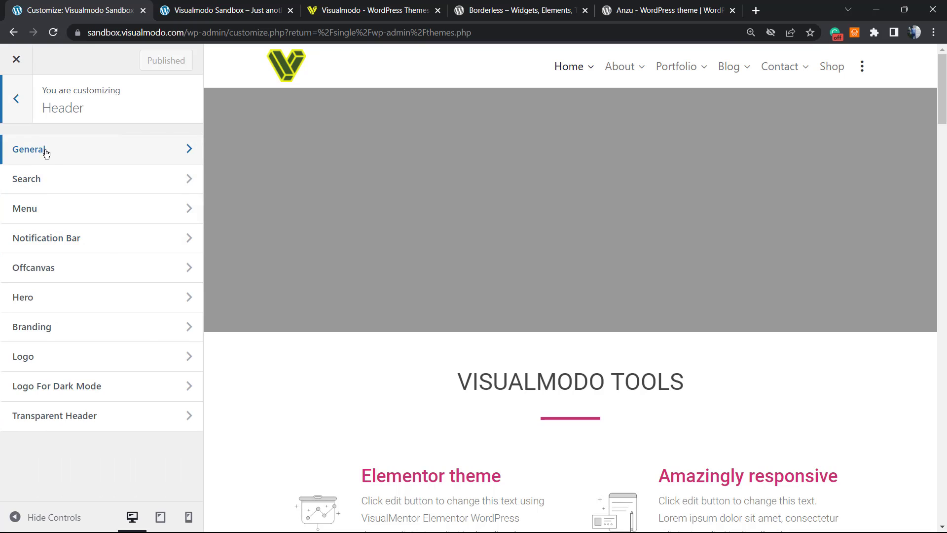
Step: In Header > Offcanvas, turn the off-canvas panel off and back on, then check it in the preview
left_click(67, 267)
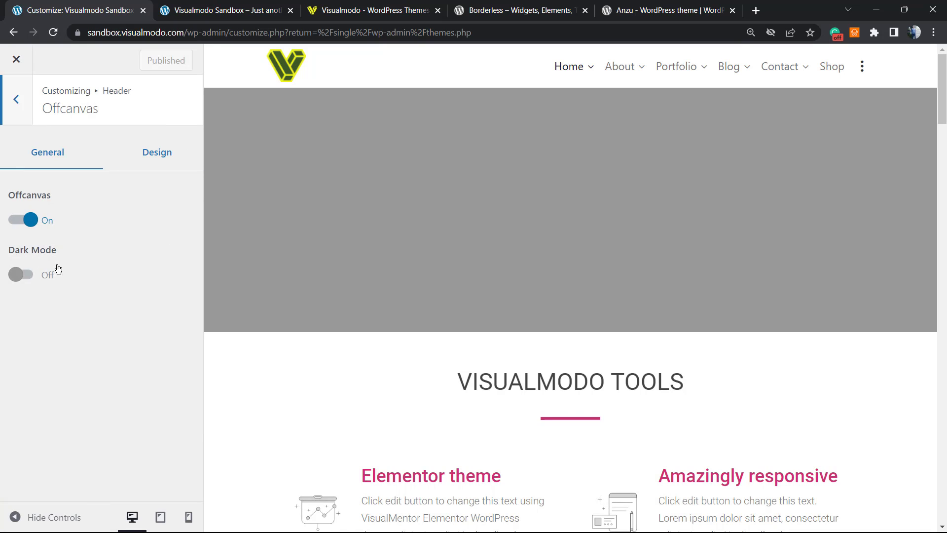
left_click(22, 225)
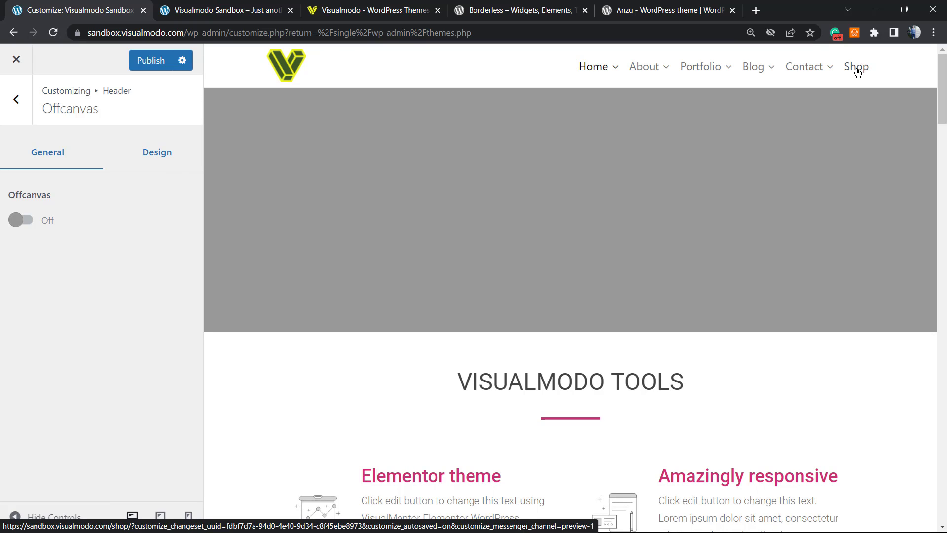
left_click(33, 226)
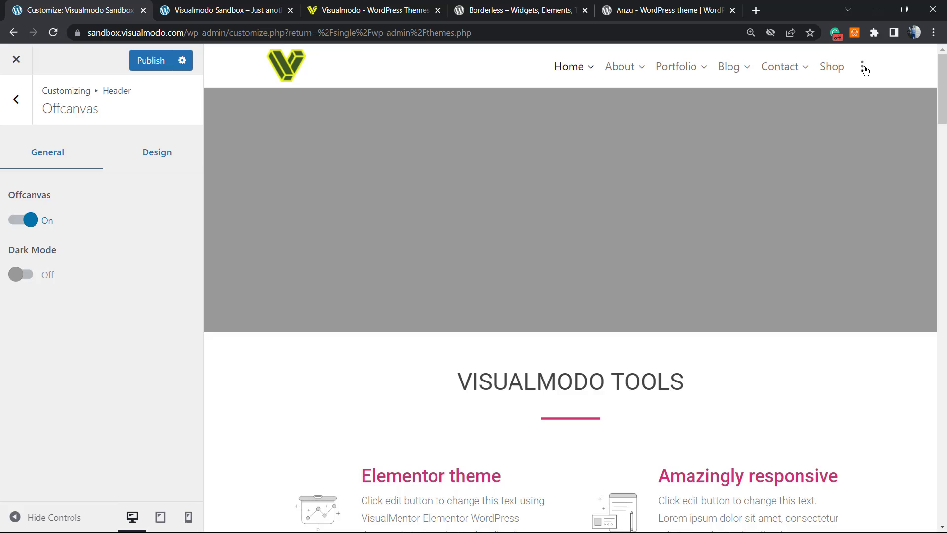
left_click(863, 67)
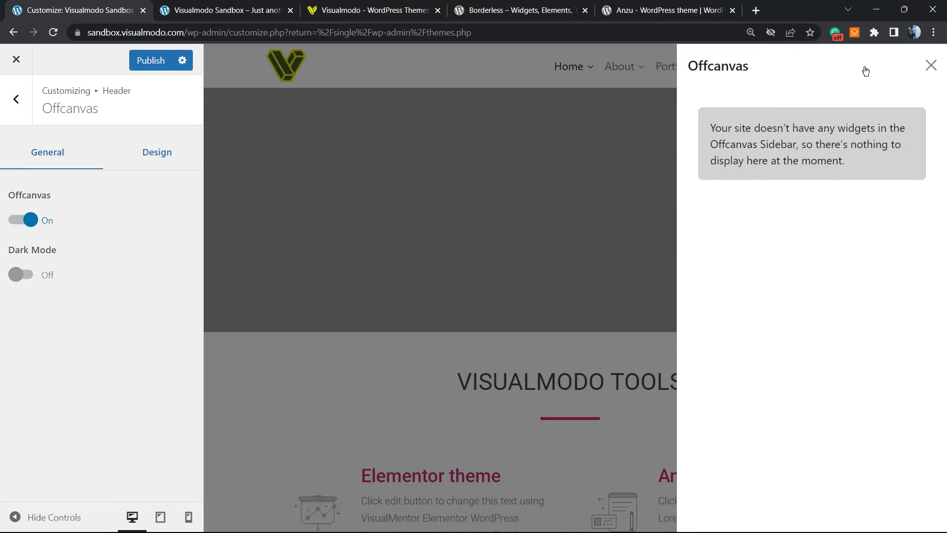
left_click(930, 65)
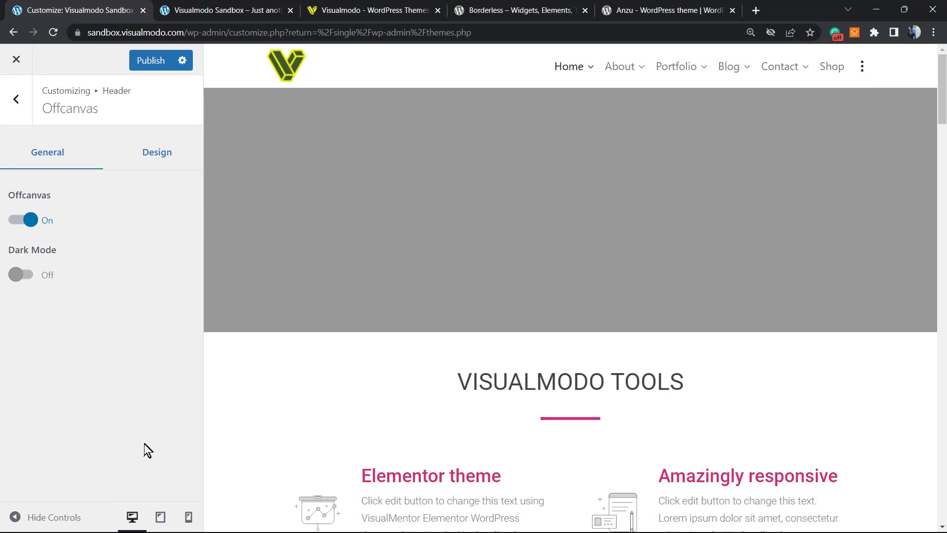
Step: Try the off-canvas Dark Mode, check the panel in the preview, then return to the Header list
left_click(26, 276)
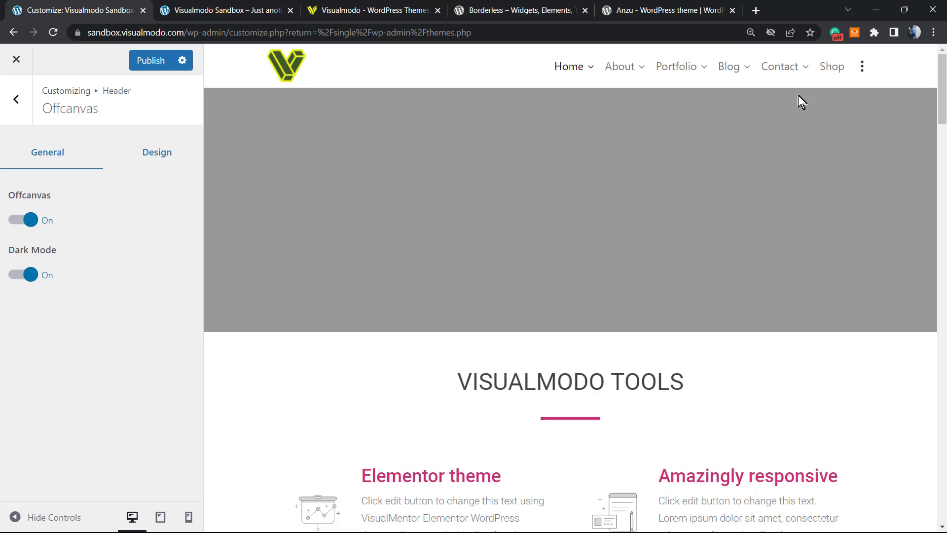
left_click(862, 69)
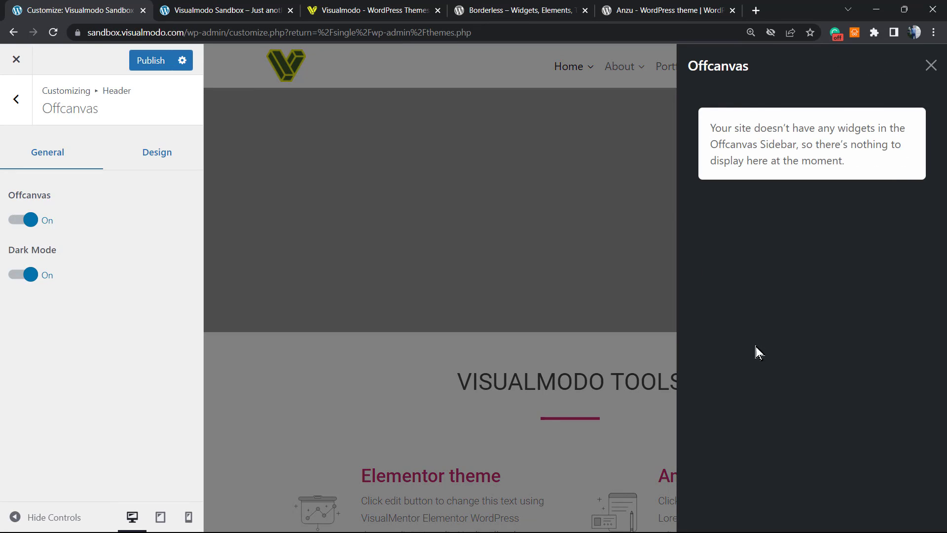
left_click(930, 65)
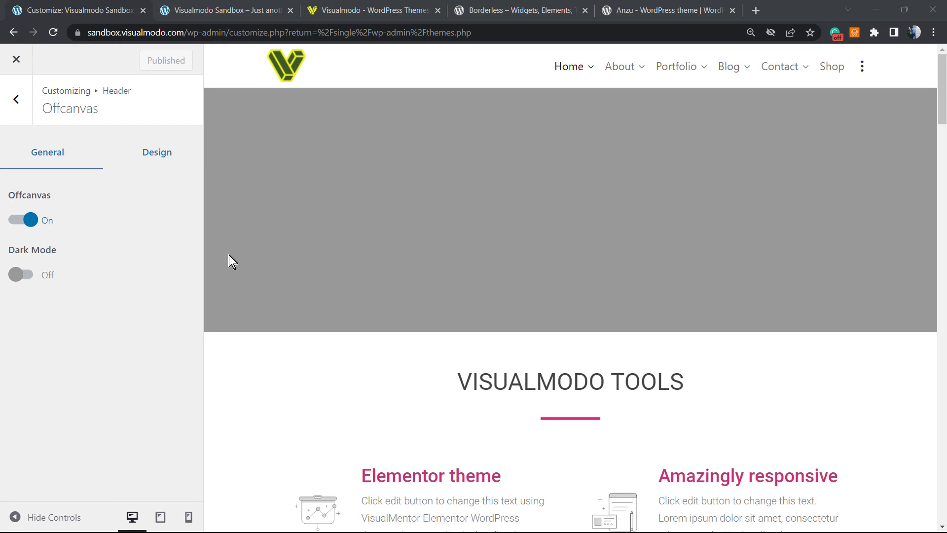
left_click(863, 67)
left_click(931, 64)
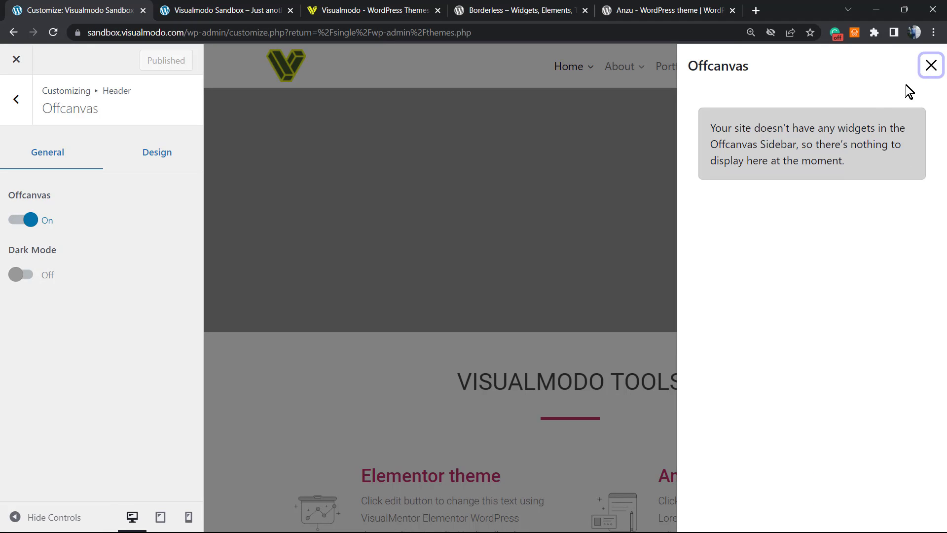
double_click(718, 70)
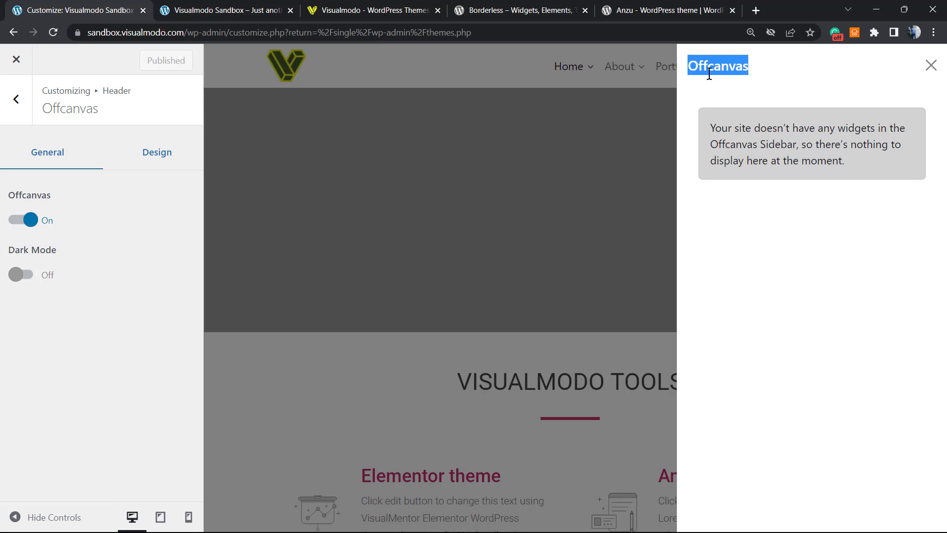
left_click(16, 100)
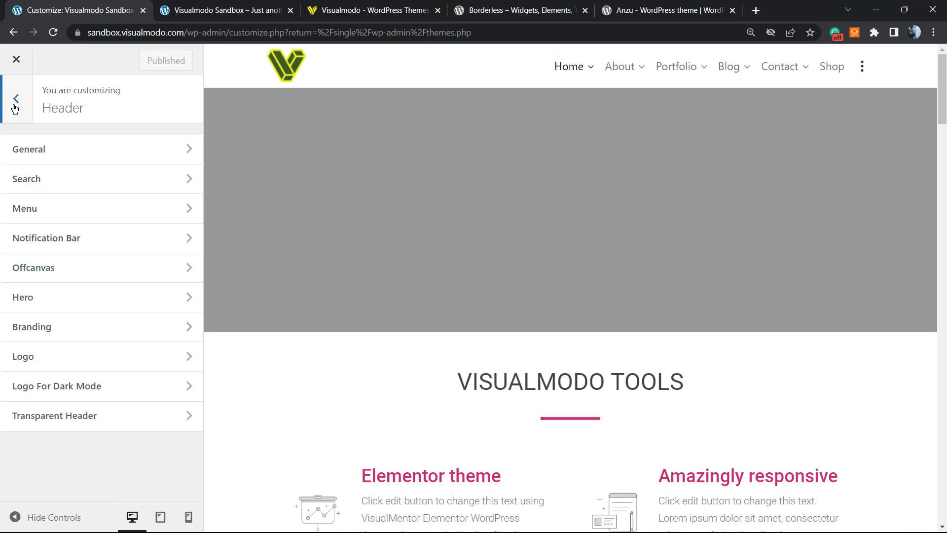
Step: Under Translate > Offcanvas, set the Offcanvas Title to 'Menu' and publish
left_click(8, 109)
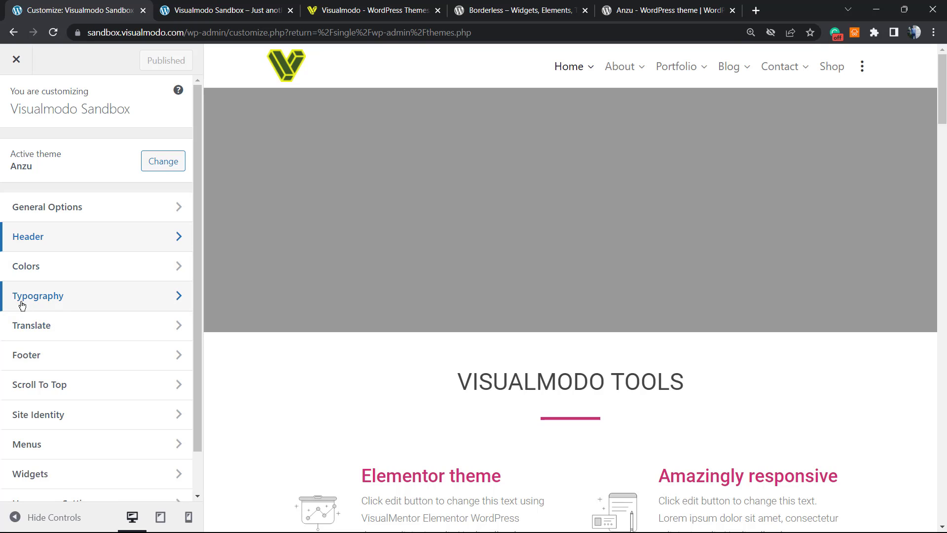
left_click(42, 336)
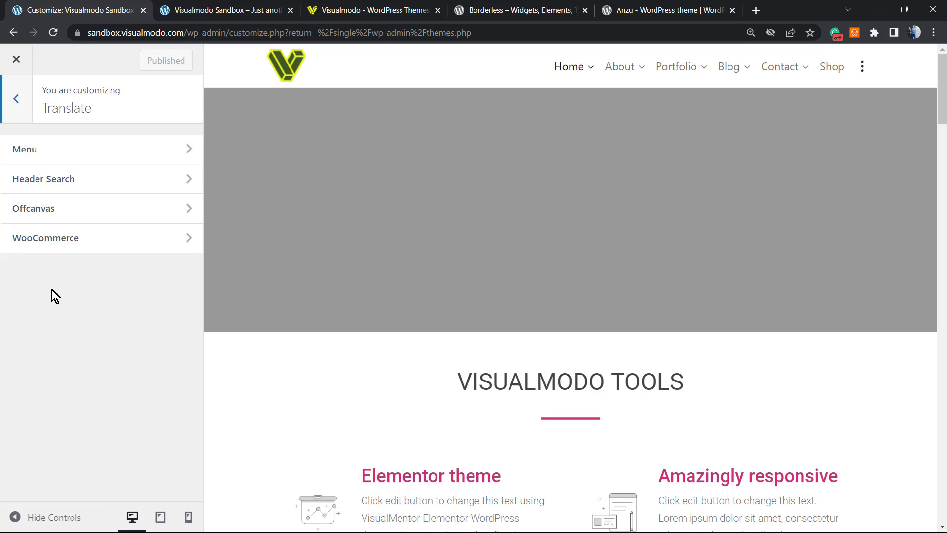
left_click(76, 210)
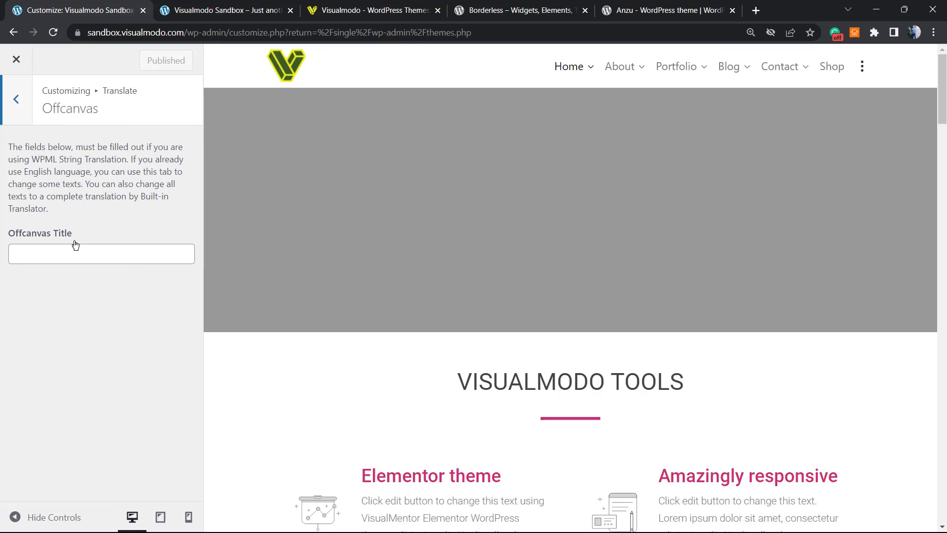
left_click(37, 252)
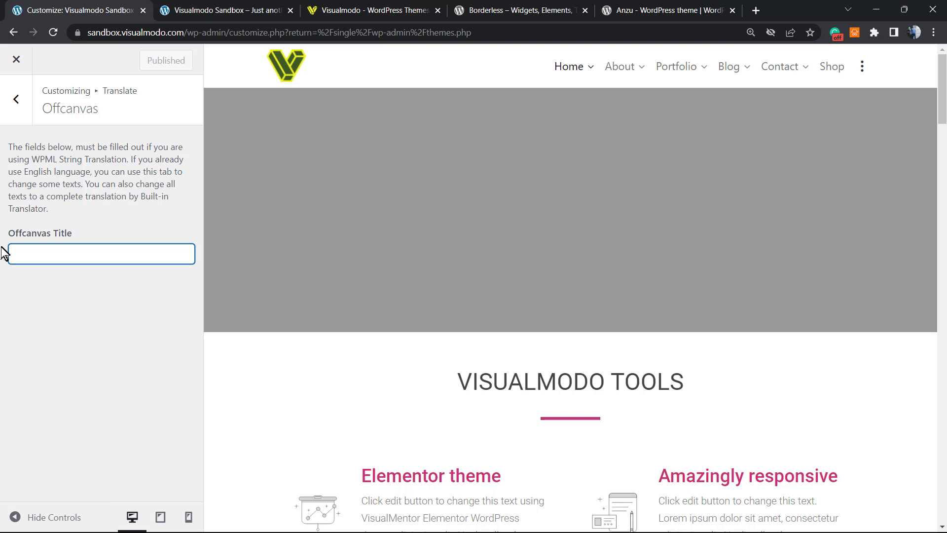
type("Menu")
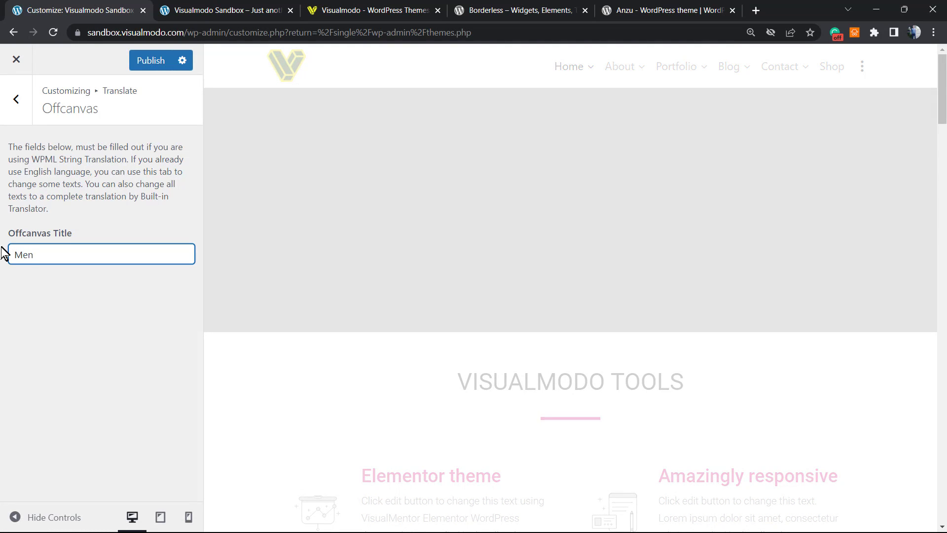
left_click(63, 318)
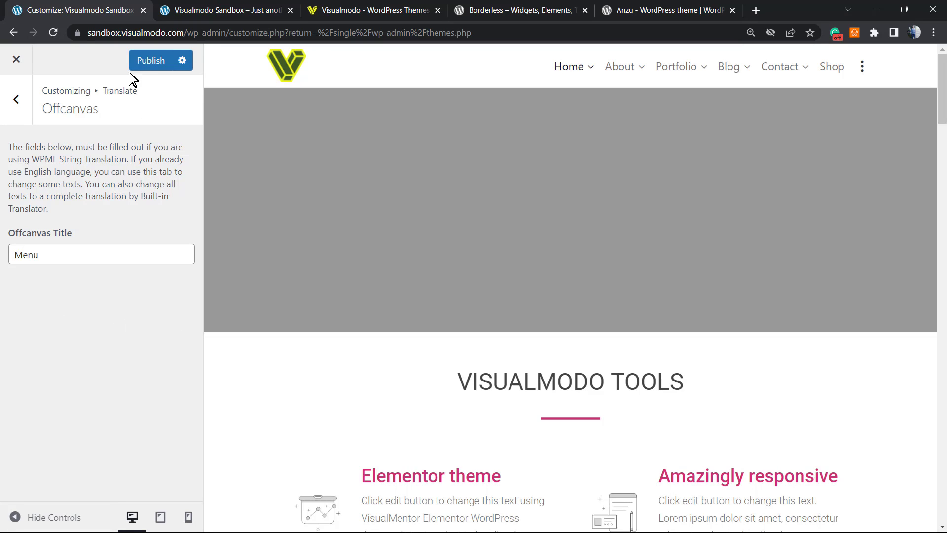
left_click(148, 61)
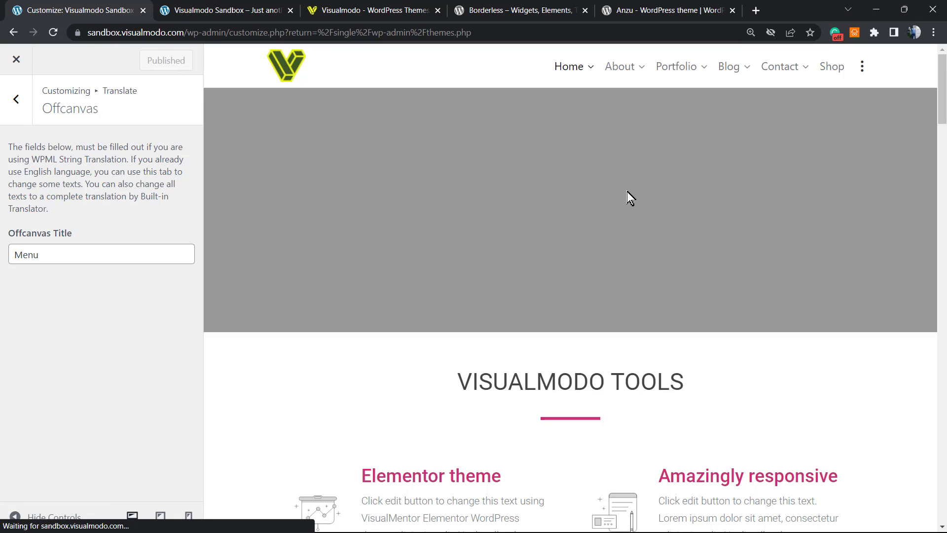
Step: Open the off-canvas panel in the preview to confirm it is titled 'Menu'
left_click(862, 68)
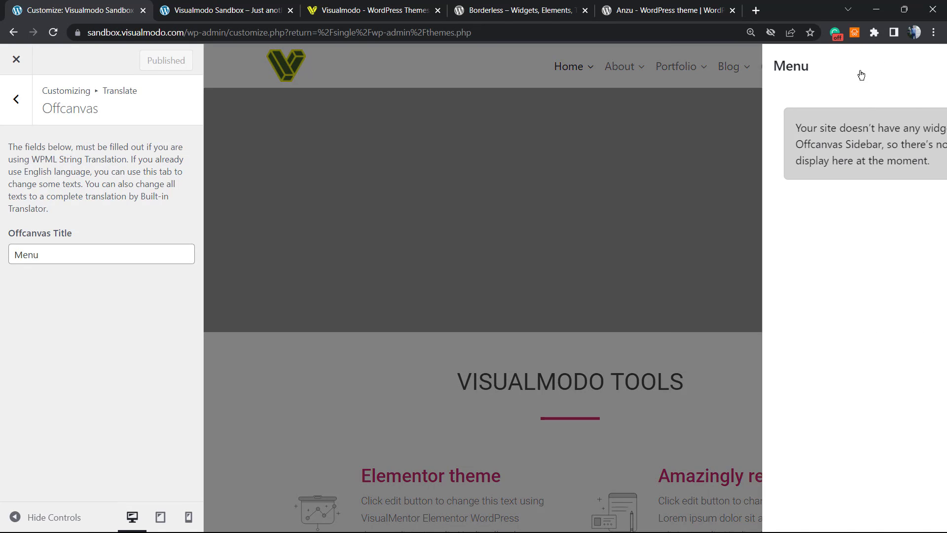
double_click(715, 67)
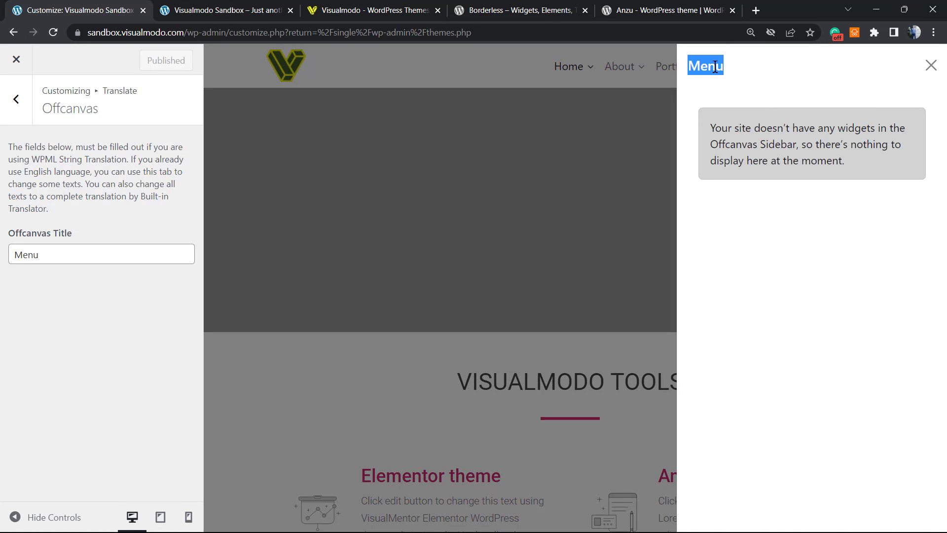
left_click(716, 67)
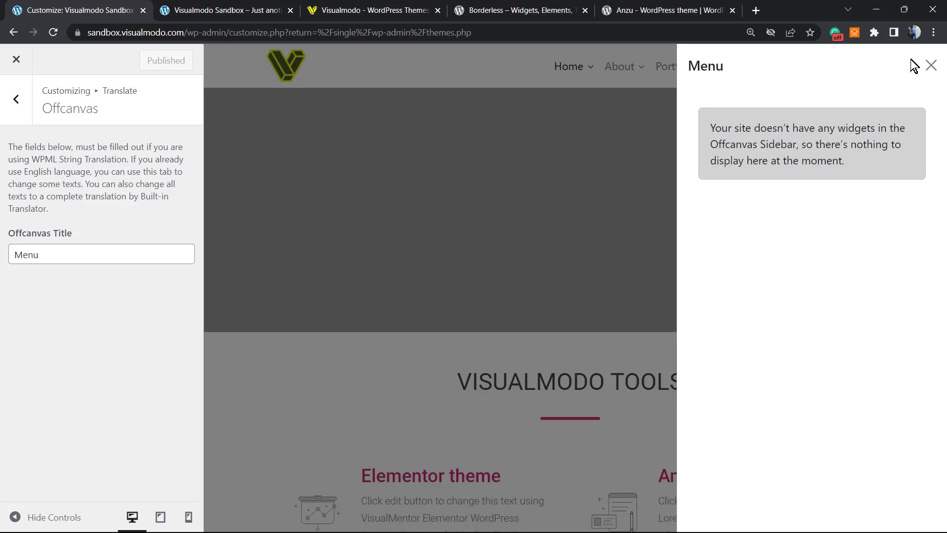
left_click(931, 66)
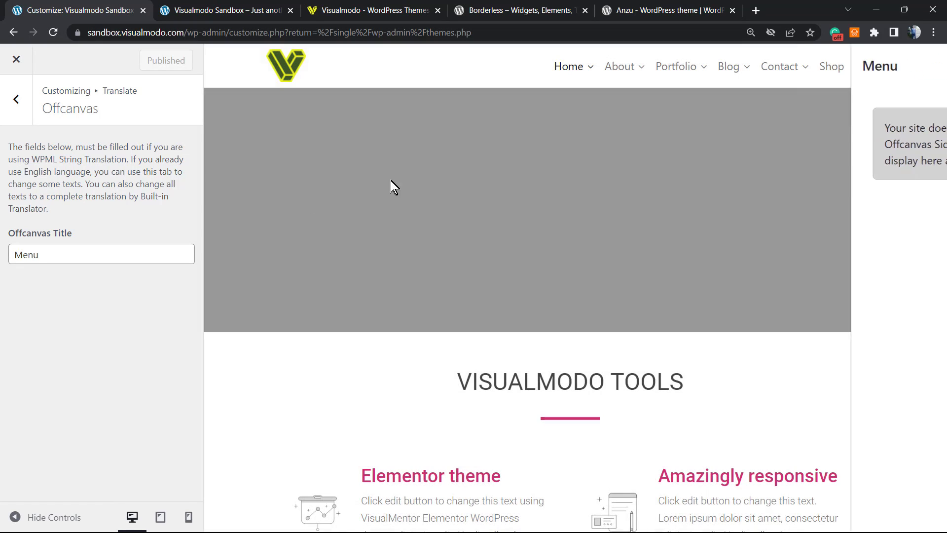
Step: Navigate back to Widgets > Offcanvas and dismiss the block widgets welcome guide
left_click(17, 101)
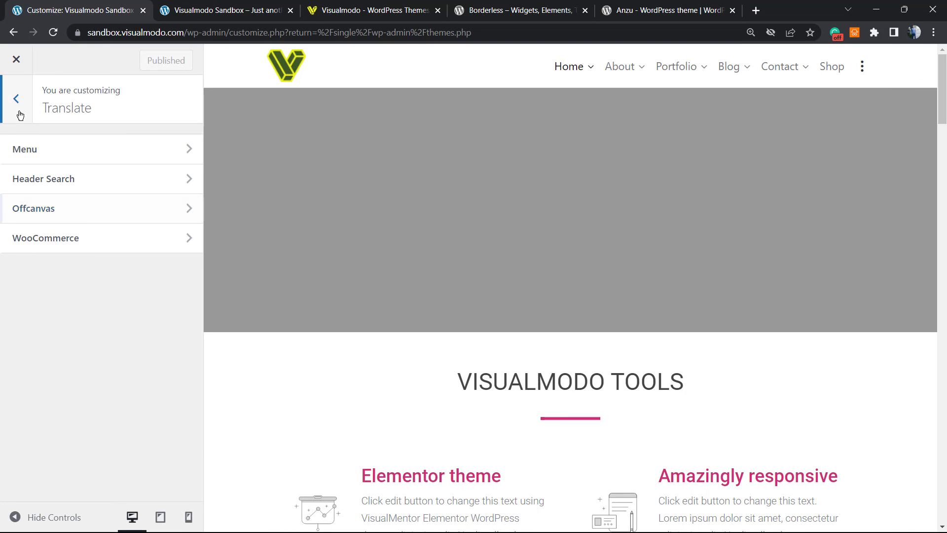
left_click(20, 114)
scroll(73, 346, "down", 1)
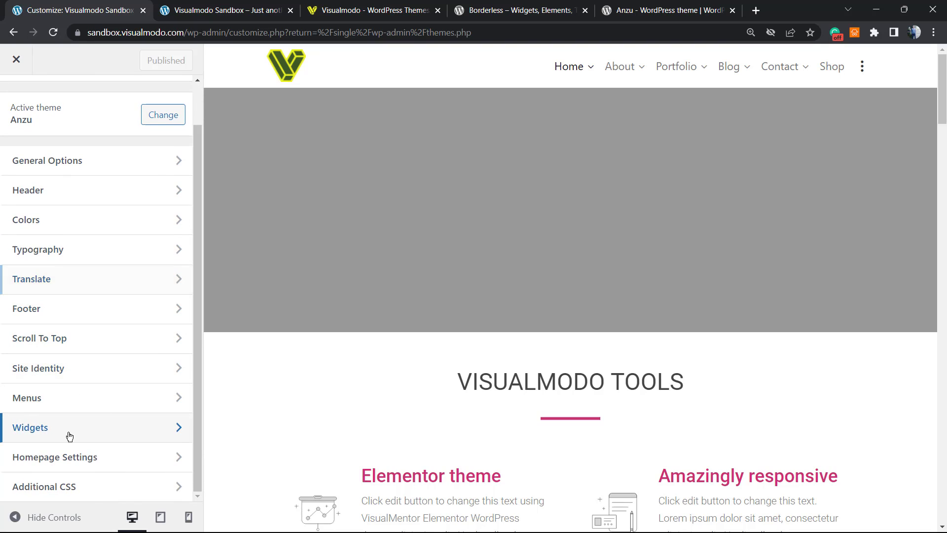
left_click(69, 436)
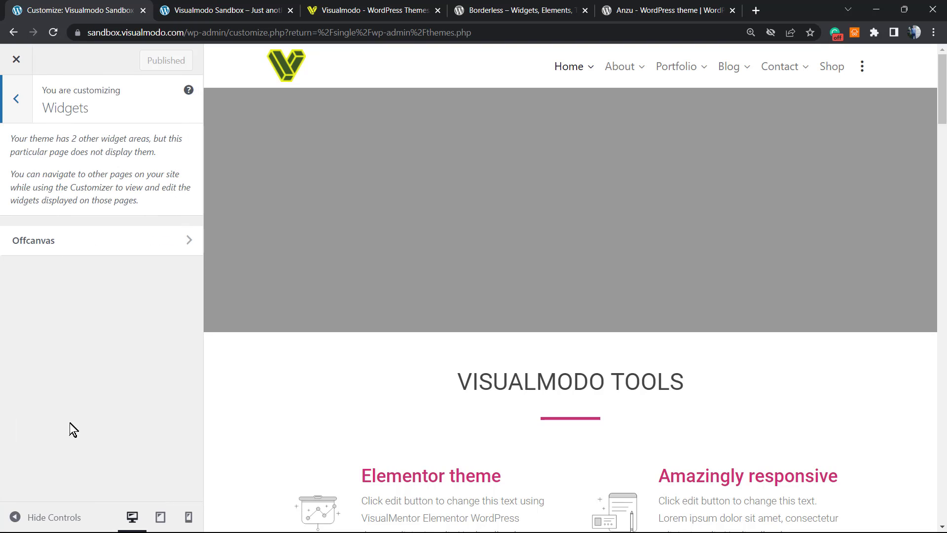
left_click(95, 247)
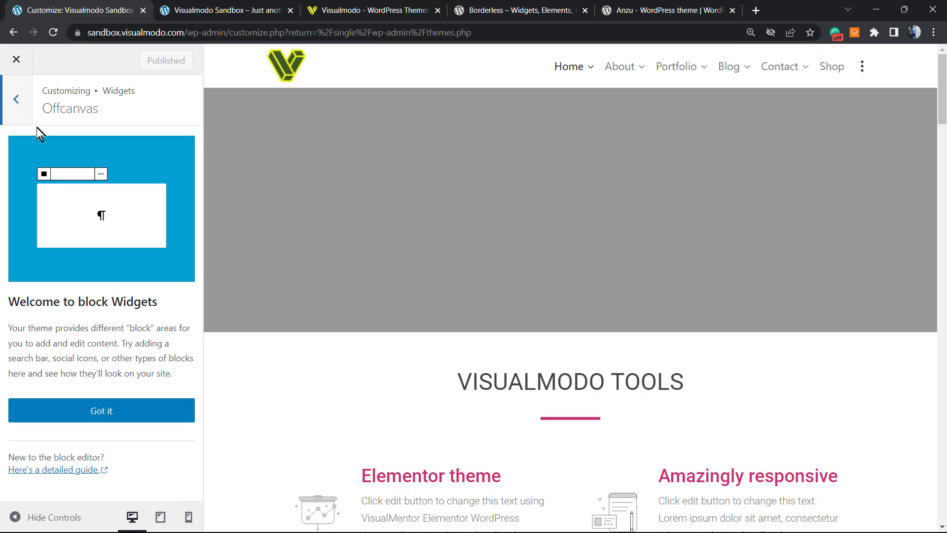
key("Escape")
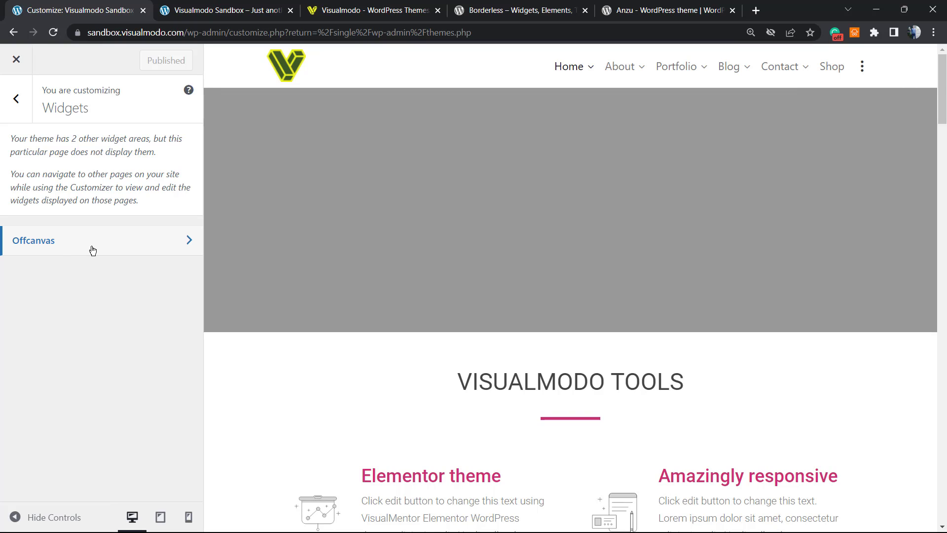
left_click(54, 248)
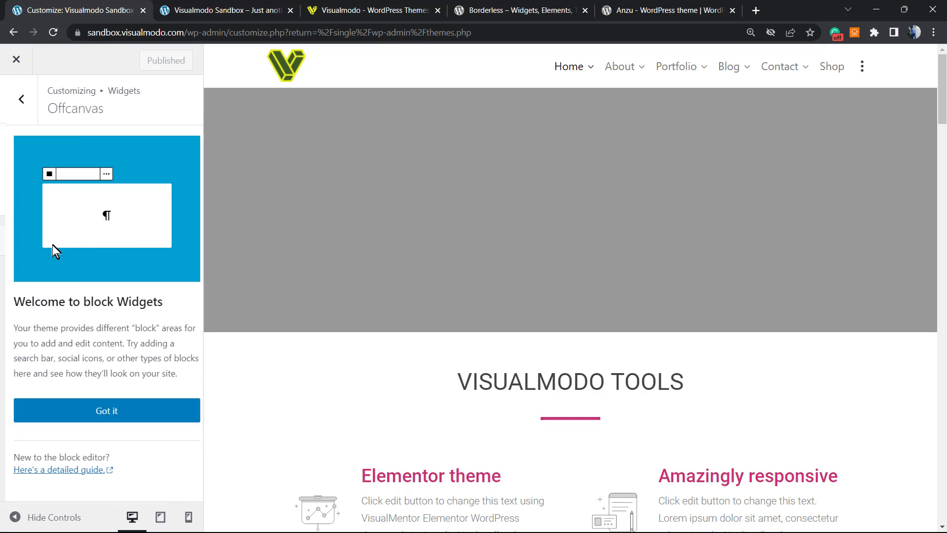
left_click(87, 400)
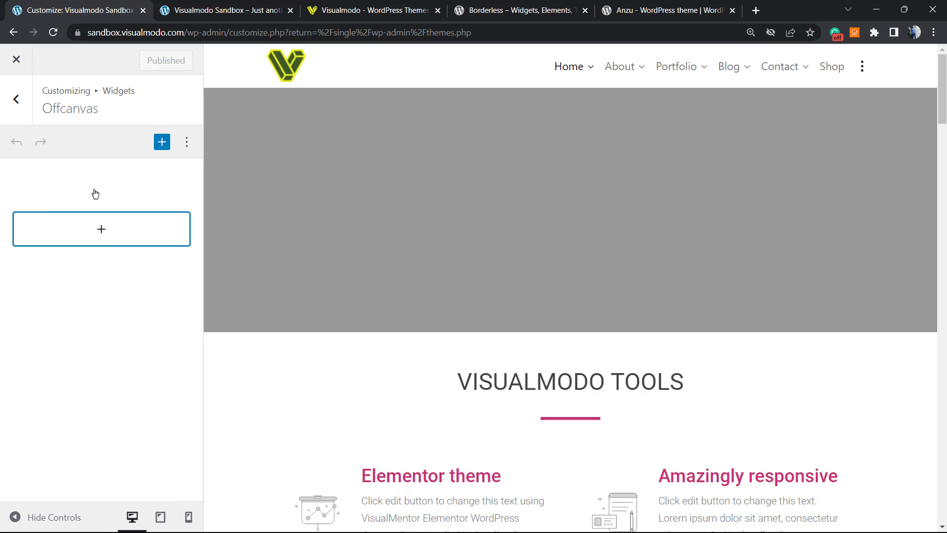
Step: Add a 'Title' heading block and a paragraph block below it in the Offcanvas area
left_click(106, 234)
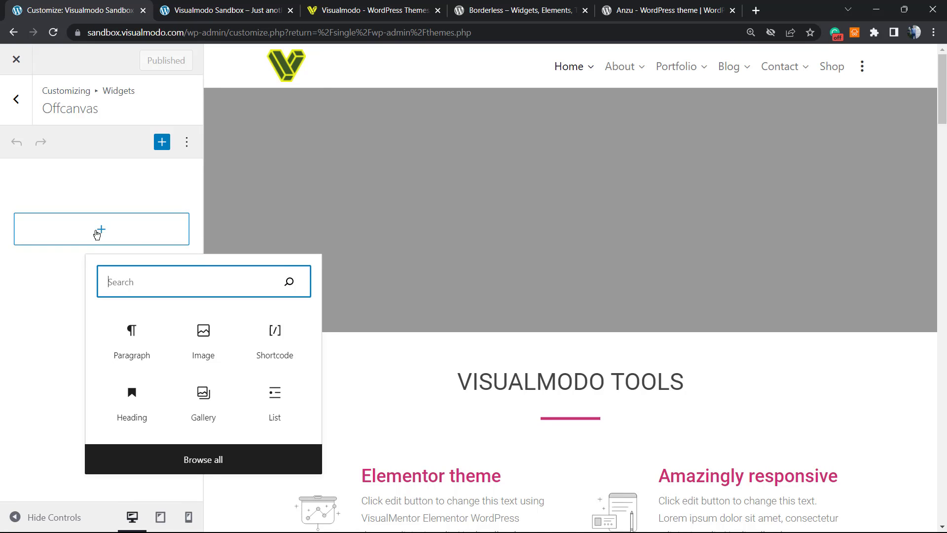
left_click(133, 400)
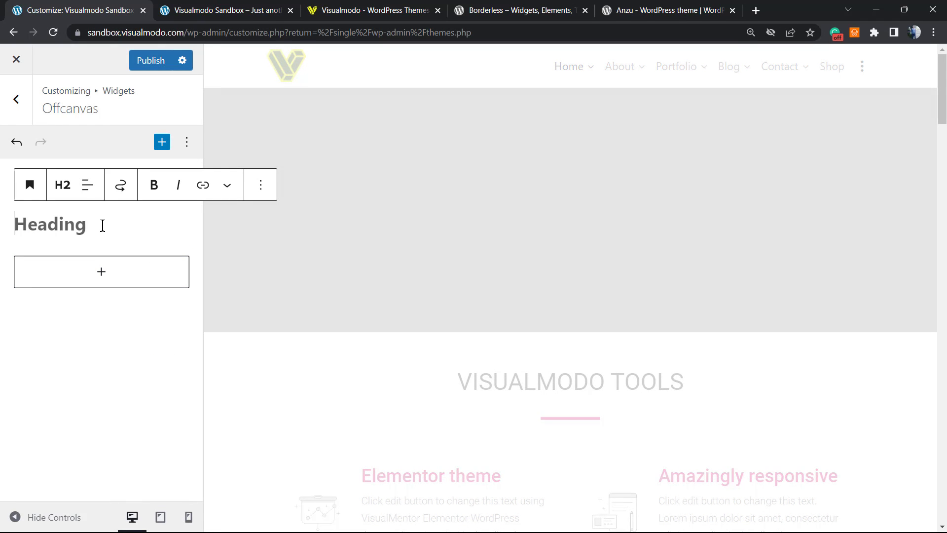
type("T")
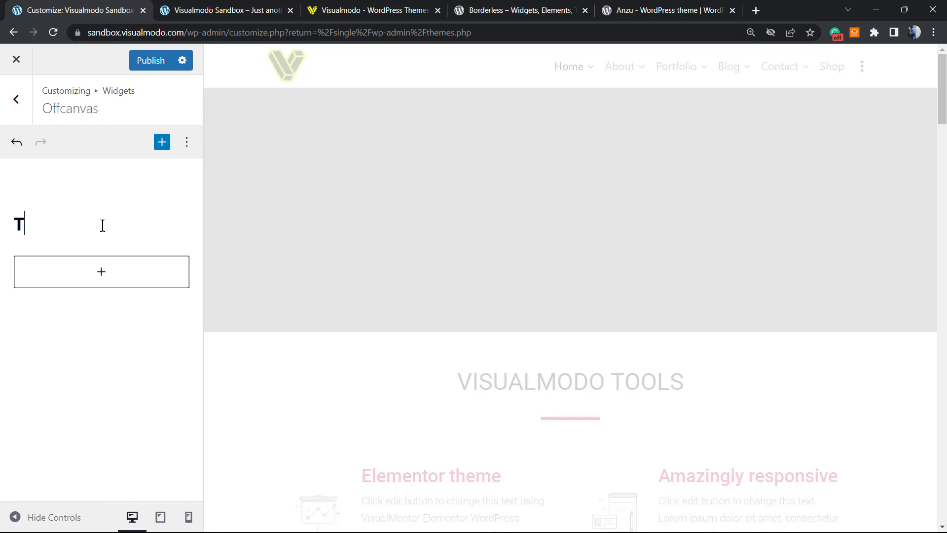
type("itle")
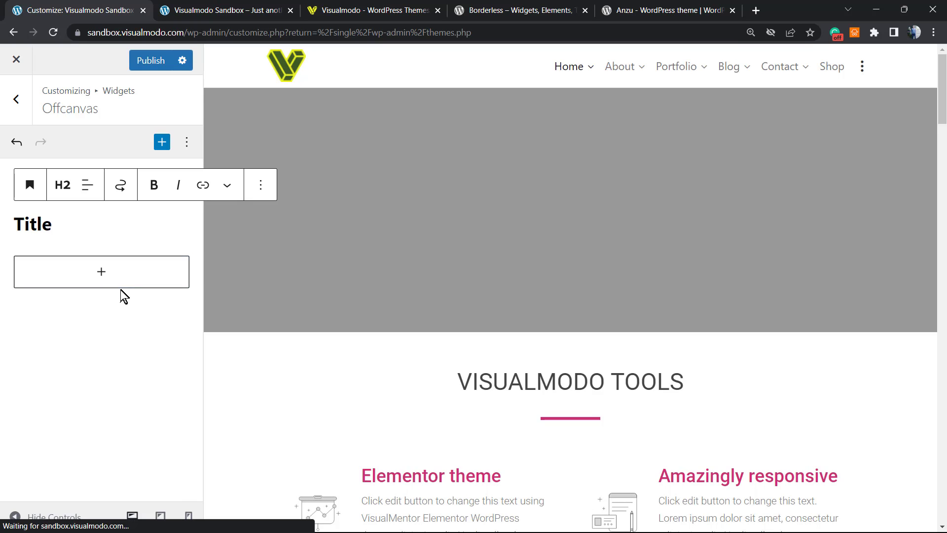
left_click(101, 272)
left_click(218, 396)
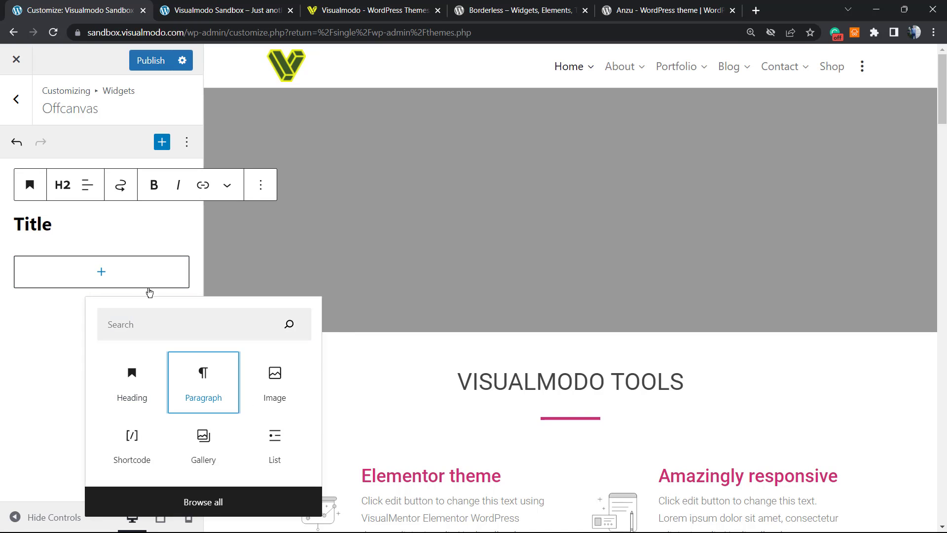
type("C")
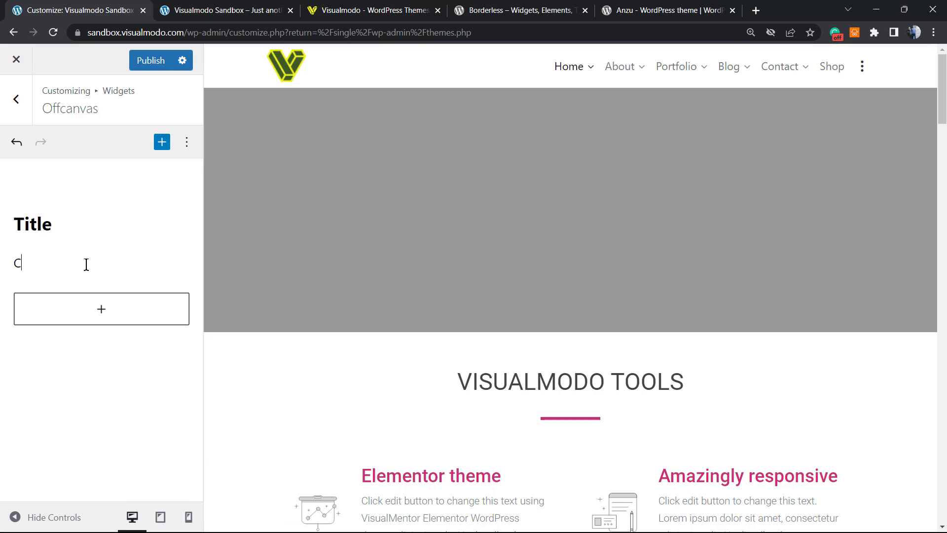
type("ontect")
Step: Correct the paragraph's misspelled 'Contect' so it reads 'Content'
double_click(86, 264)
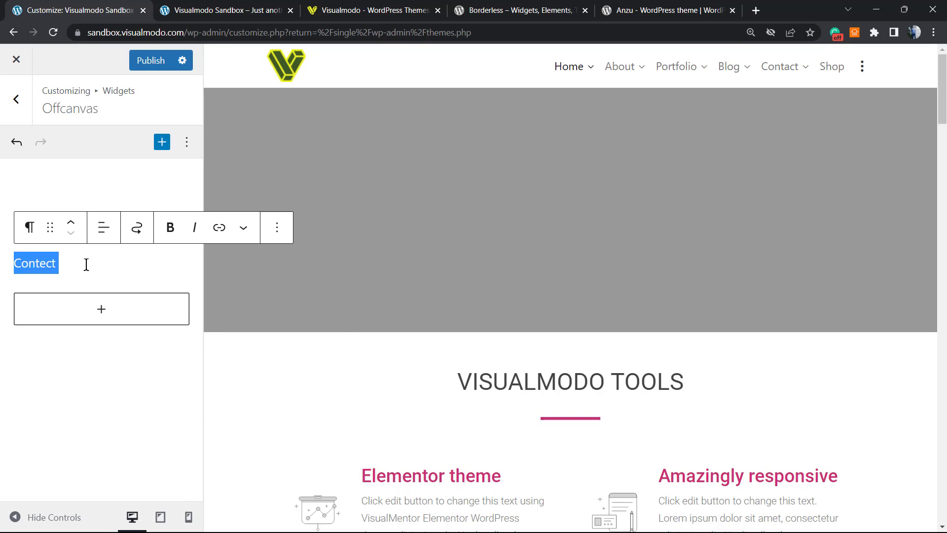
left_click(91, 264)
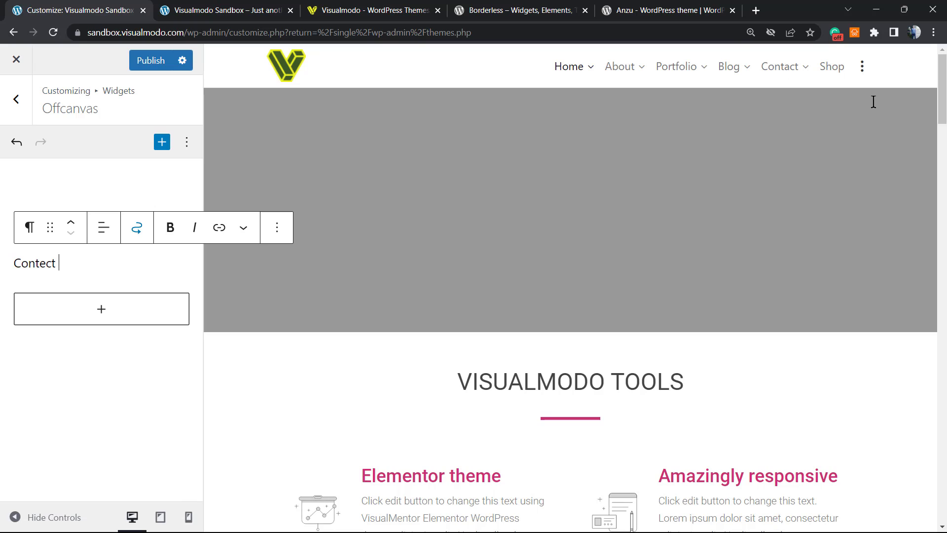
left_click(50, 265)
type("nb")
key("BackSpace")
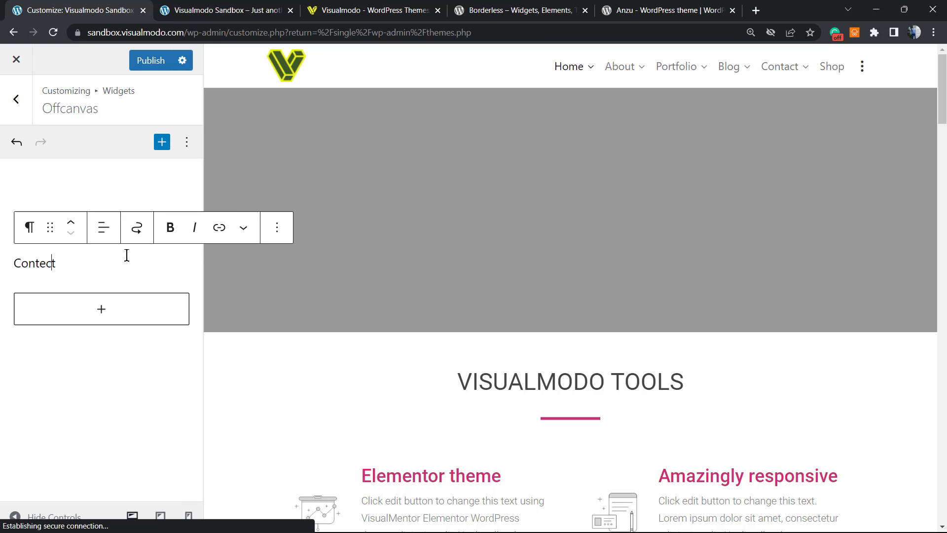
key("BackSpace")
Step: Repeat 'Content' several times as filler text and check it in the Menu panel preview
key("ctrl+a")
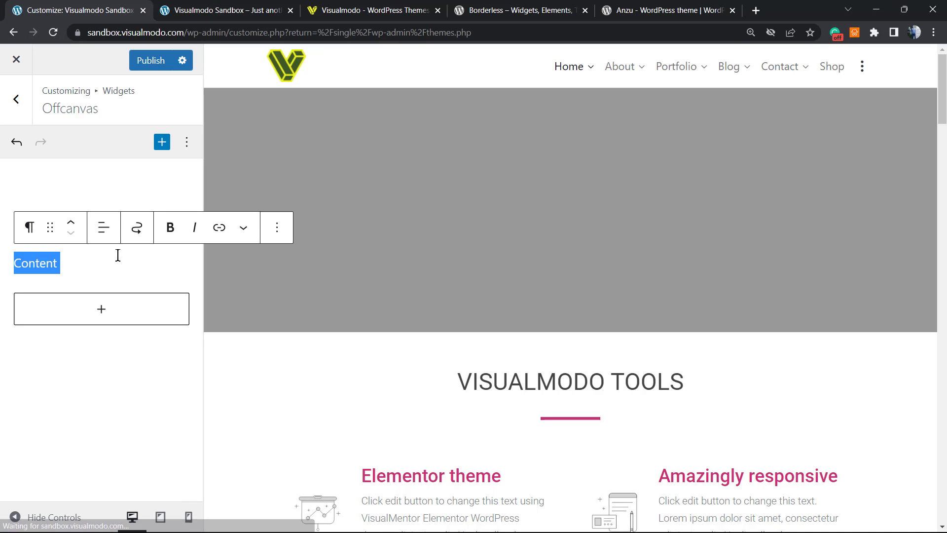
key("ctrl+v")
key("ctrl+v")
key("ctrl+v")
key("ctrl+v")
key("ctrl+v")
key("ctrl+v")
key("ctrl+v")
key("ctrl+v")
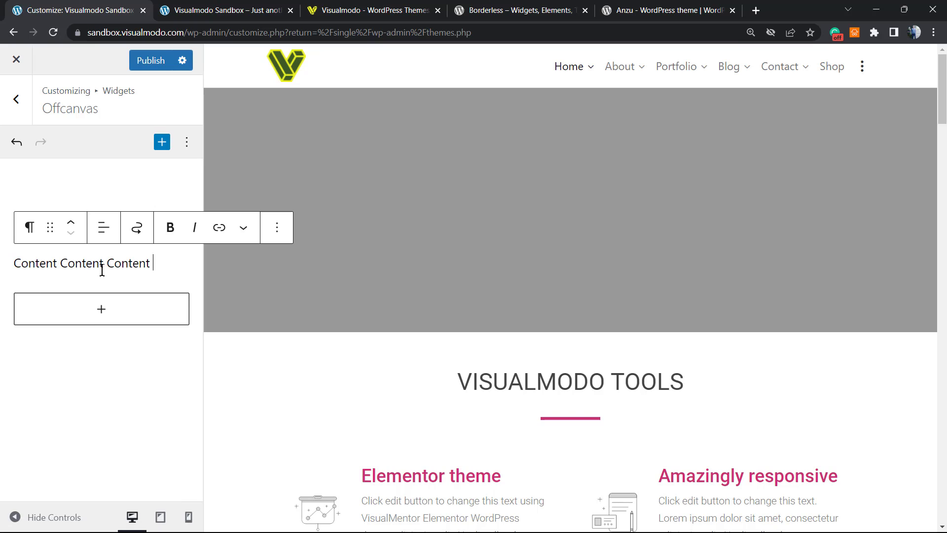
key("ctrl+v")
key("ctrl+v")
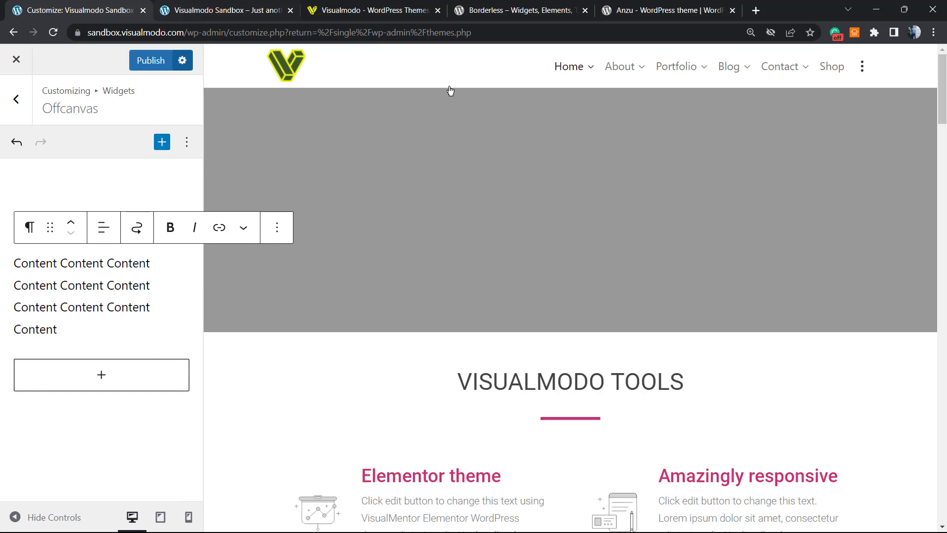
left_click(859, 65)
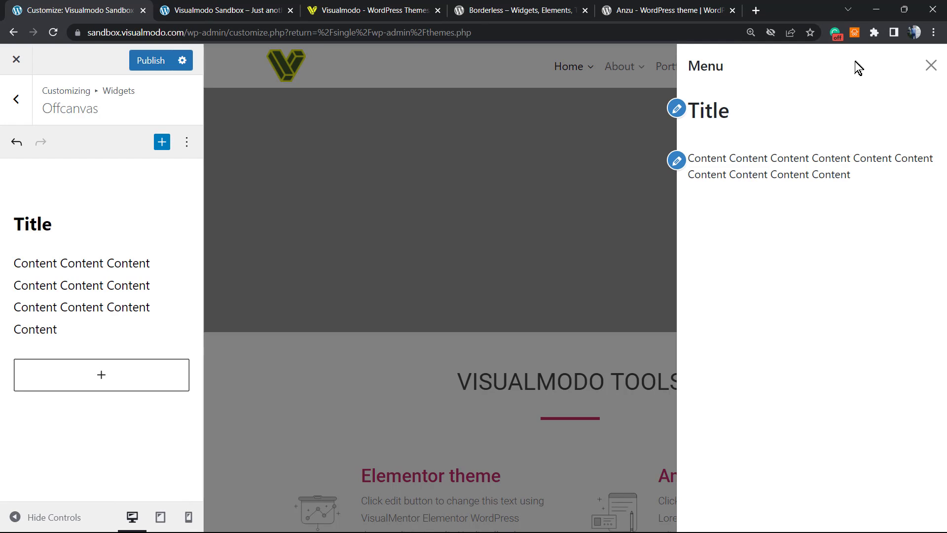
left_click(929, 73)
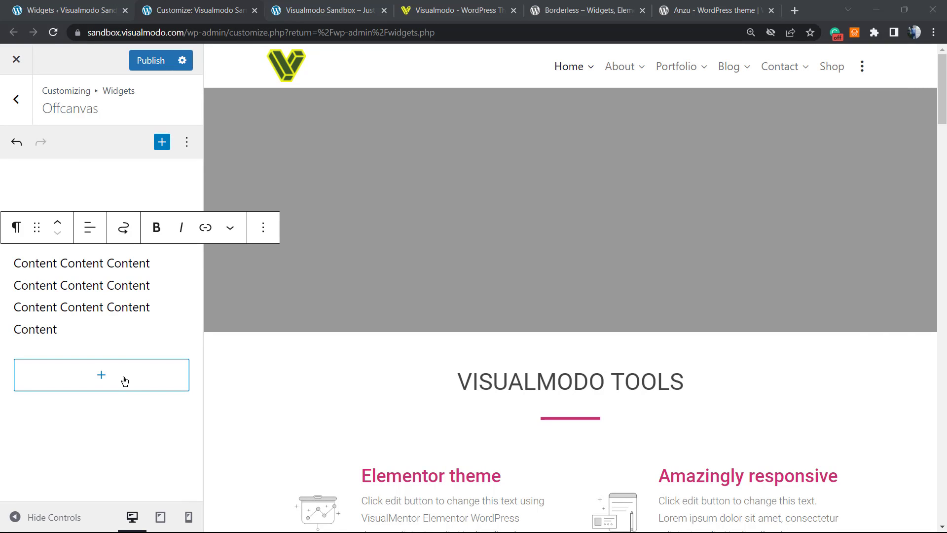
Step: Replace the Content paragraph with a Contact Form 7 block and publish
left_click(263, 227)
left_click(299, 515)
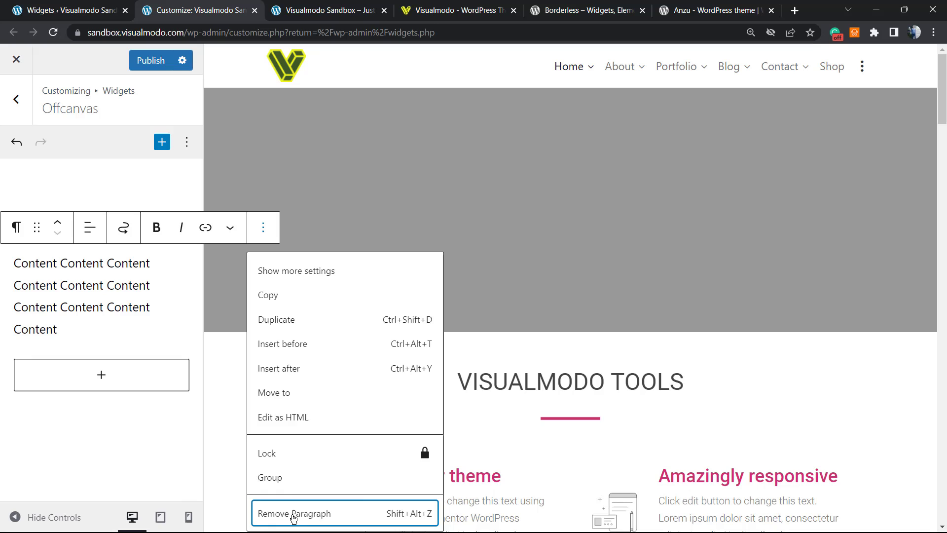
left_click(106, 269)
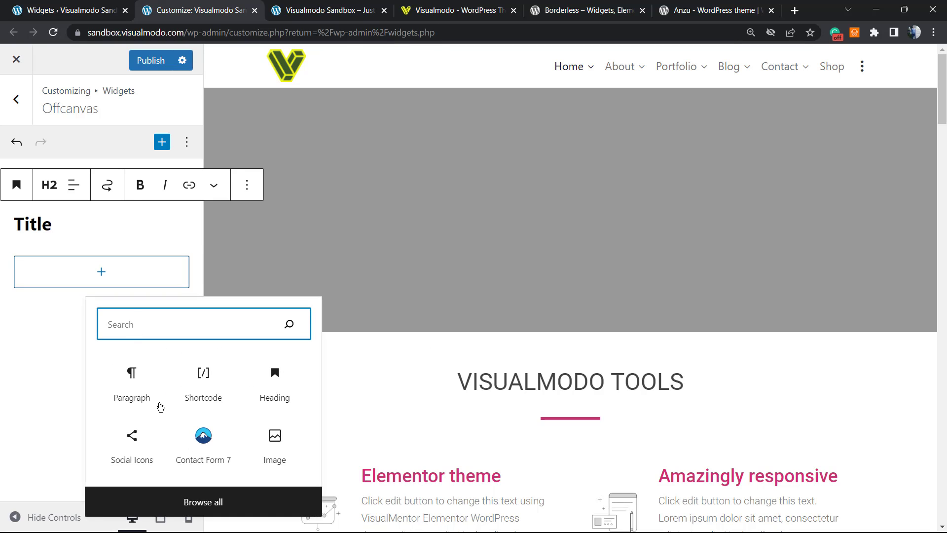
left_click(203, 442)
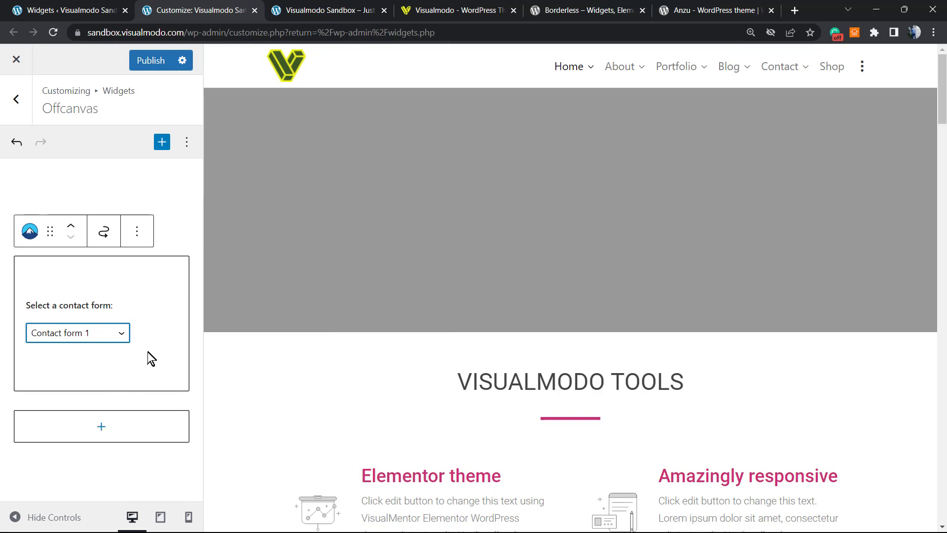
left_click(157, 67)
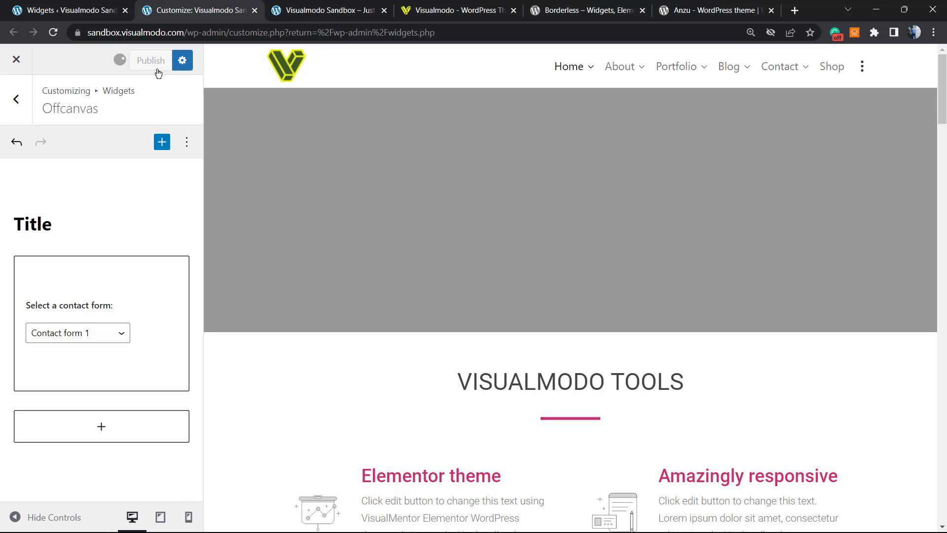
Step: Open the Menu panel in the preview to inspect the contact form under Title
left_click(863, 67)
scroll(844, 305, "down", 1)
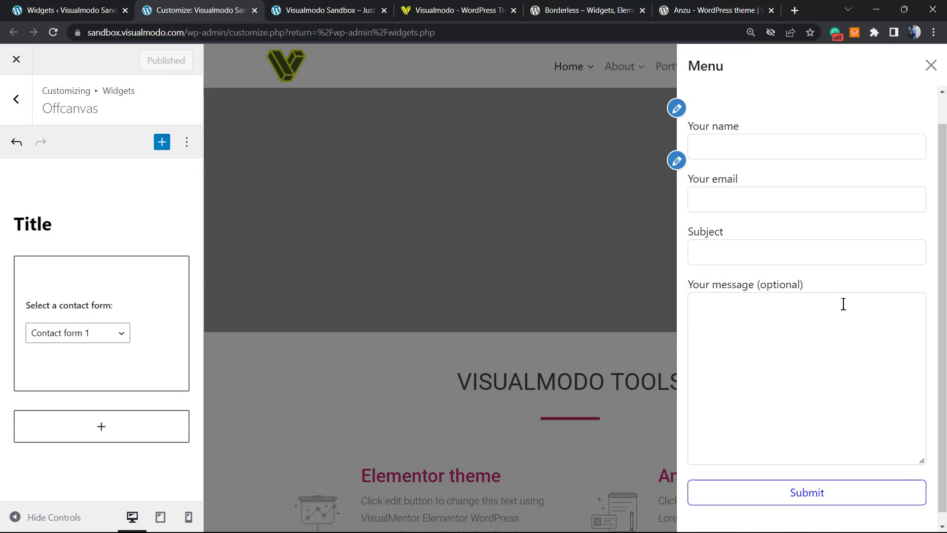
scroll(829, 313, "up", 1)
scroll(804, 414, "down", 1)
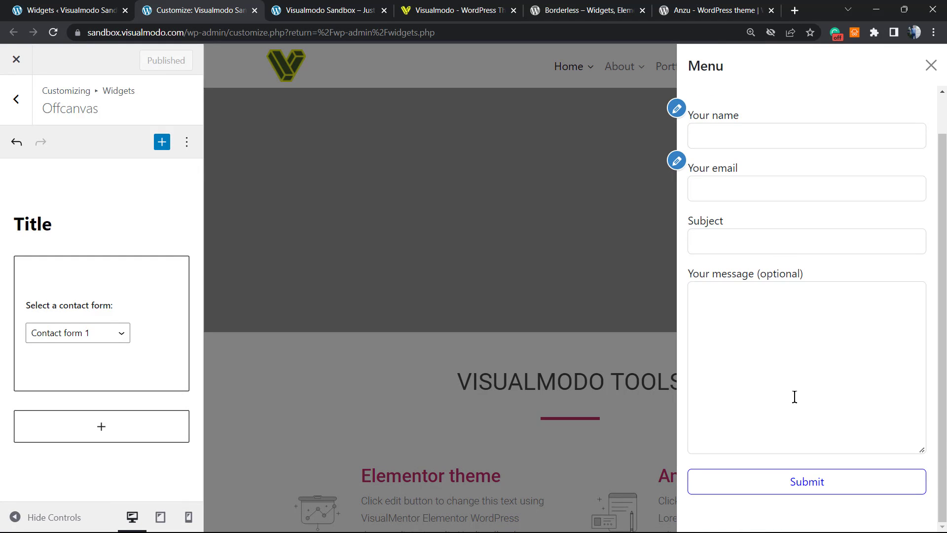
scroll(804, 395, "up", 1)
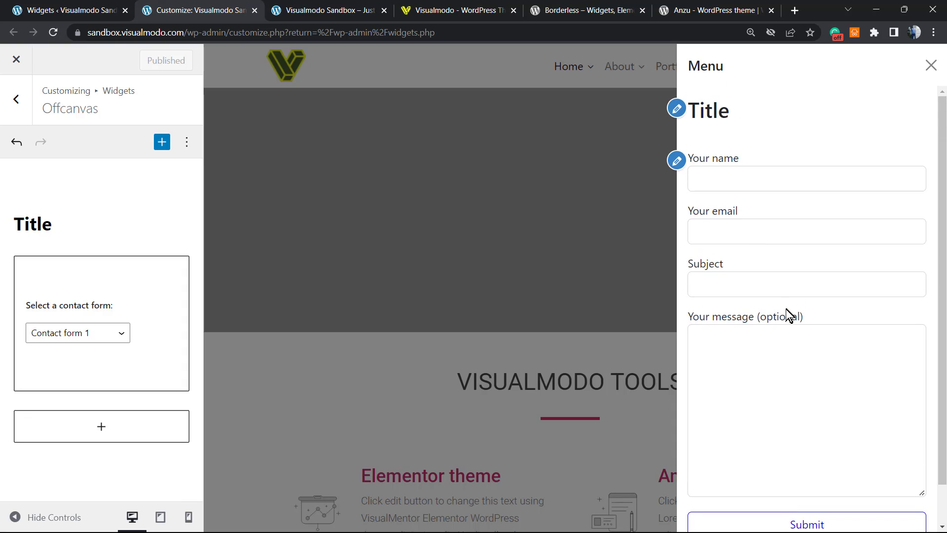
double_click(712, 114)
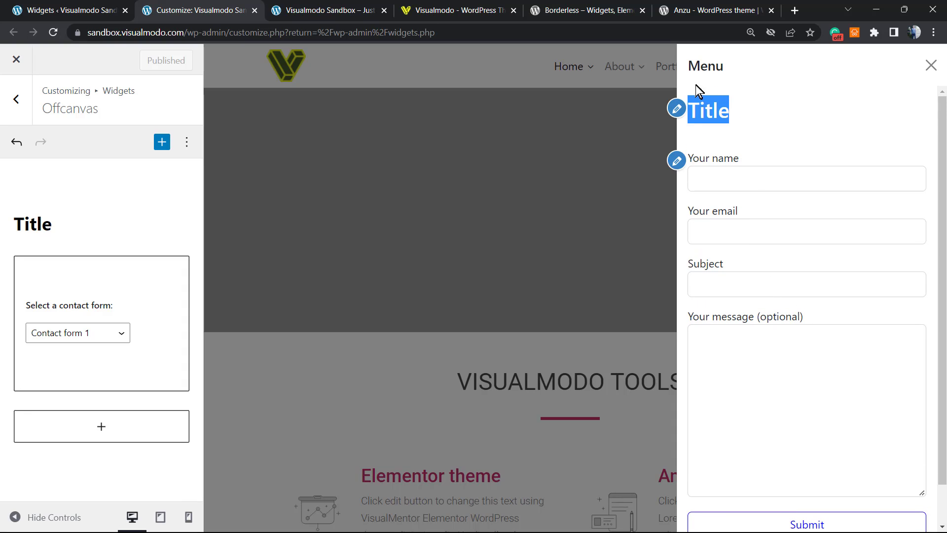
double_click(695, 66)
left_click(715, 120)
scroll(769, 257, "down", 1)
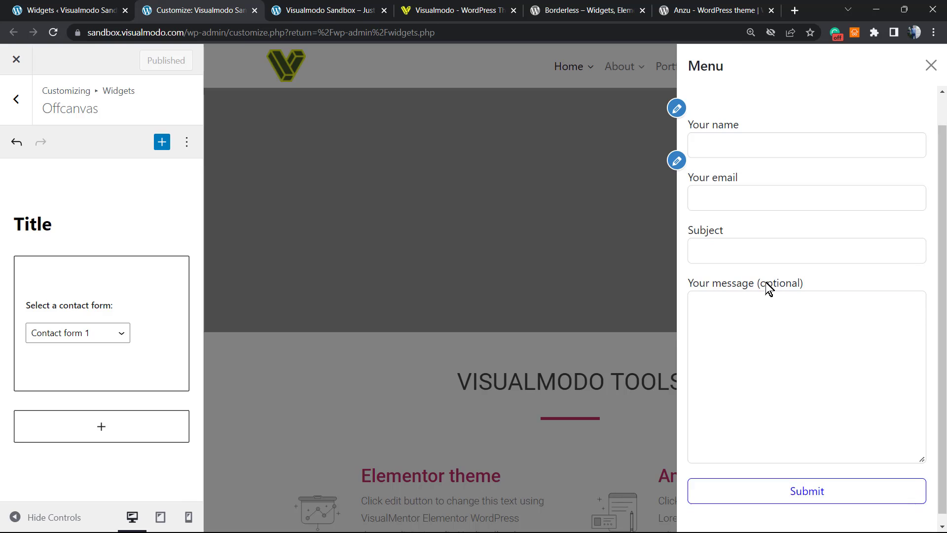
scroll(766, 282, "up", 1)
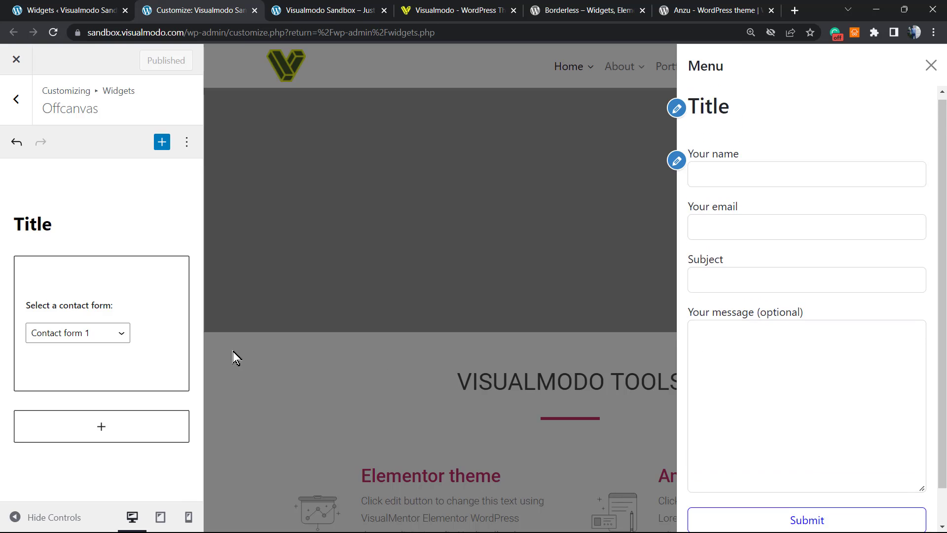
Step: Remove the Contact Form 7 block from the Offcanvas area
left_click(144, 297)
left_click(137, 231)
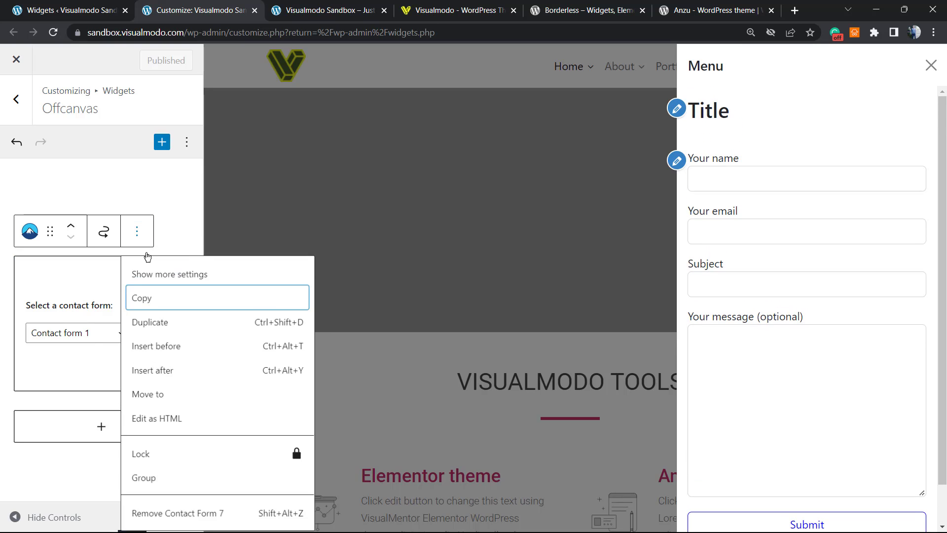
left_click(195, 516)
left_click(99, 273)
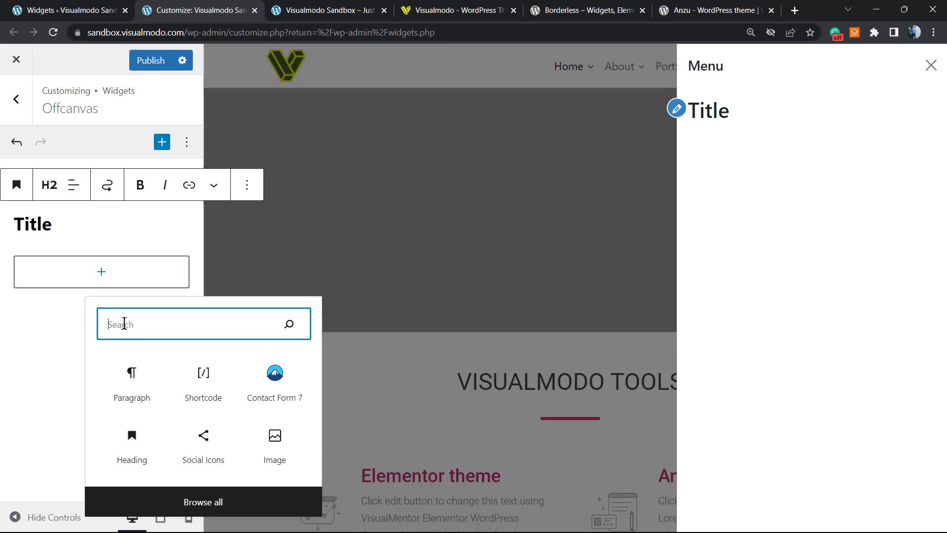
left_click(204, 376)
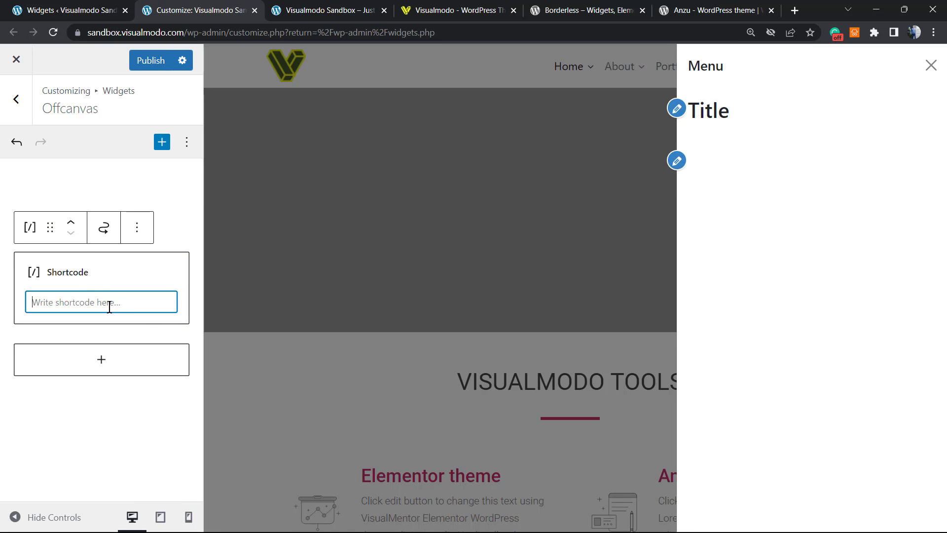
type("[wpforms id=\"2078\"]")
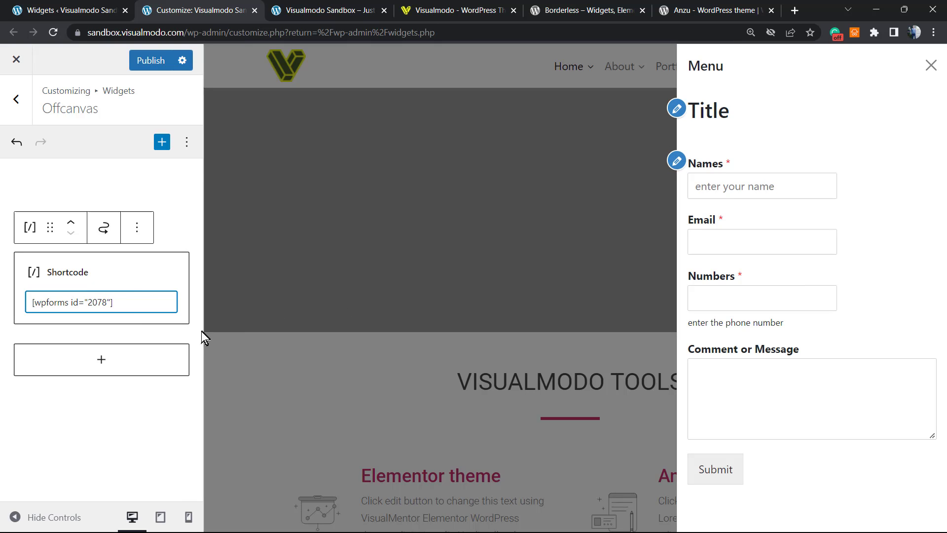
left_click(135, 4)
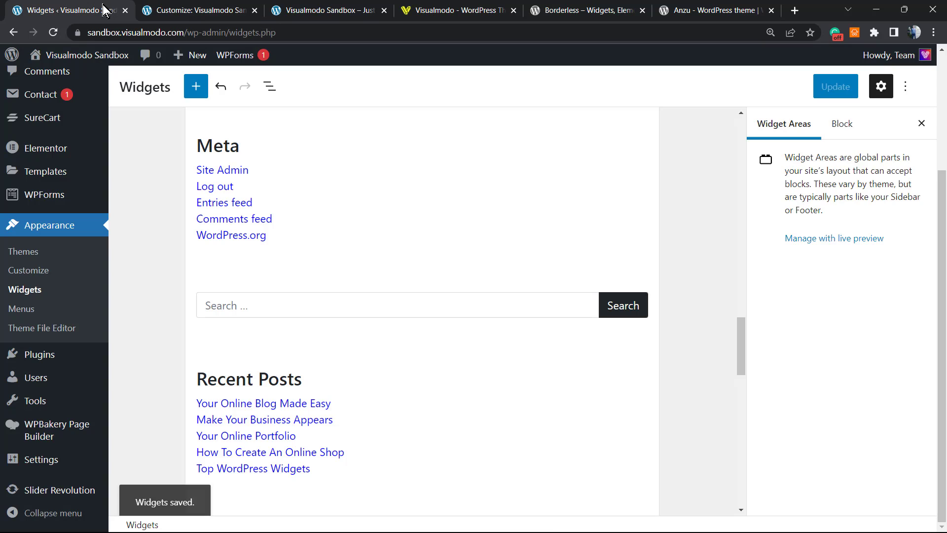
mouse_move(50, 366)
scroll(49, 366, "up", 3)
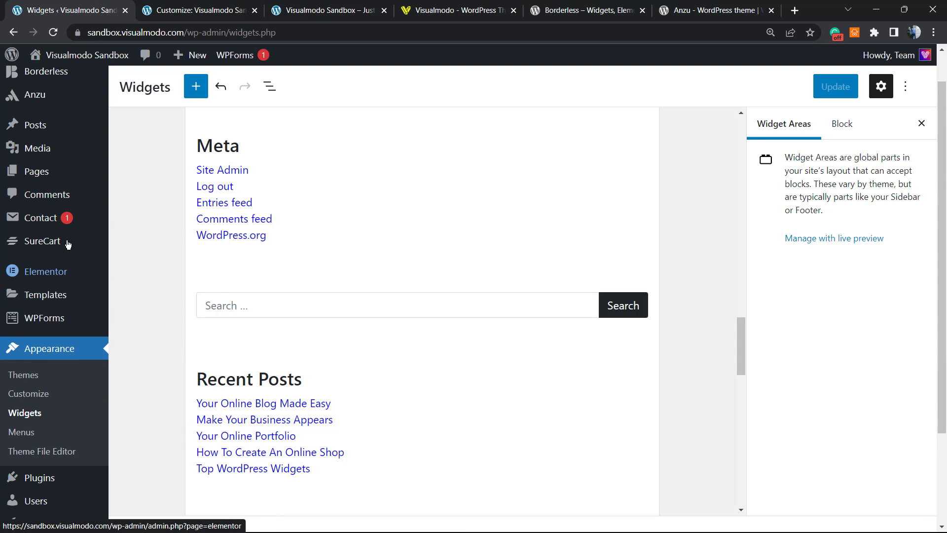
mouse_move(64, 332)
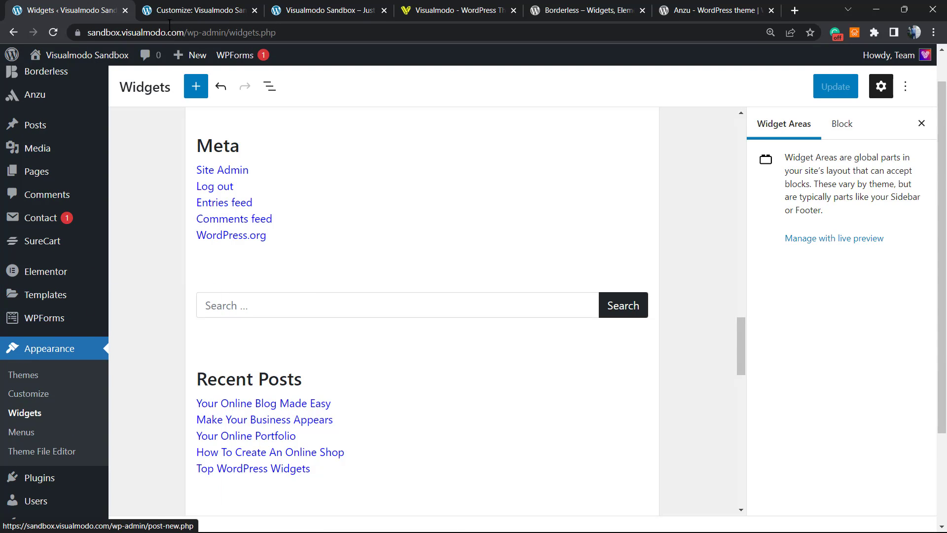
left_click(197, 10)
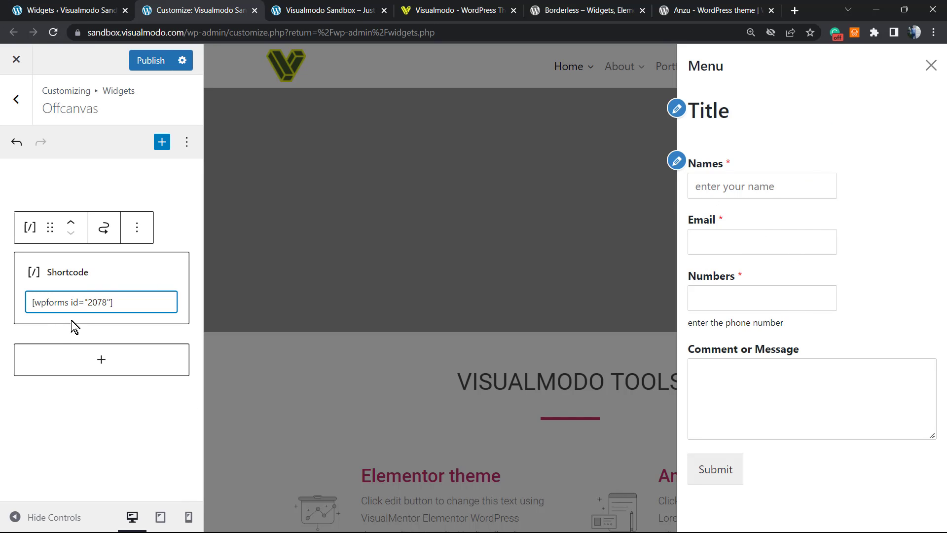
left_click(138, 230)
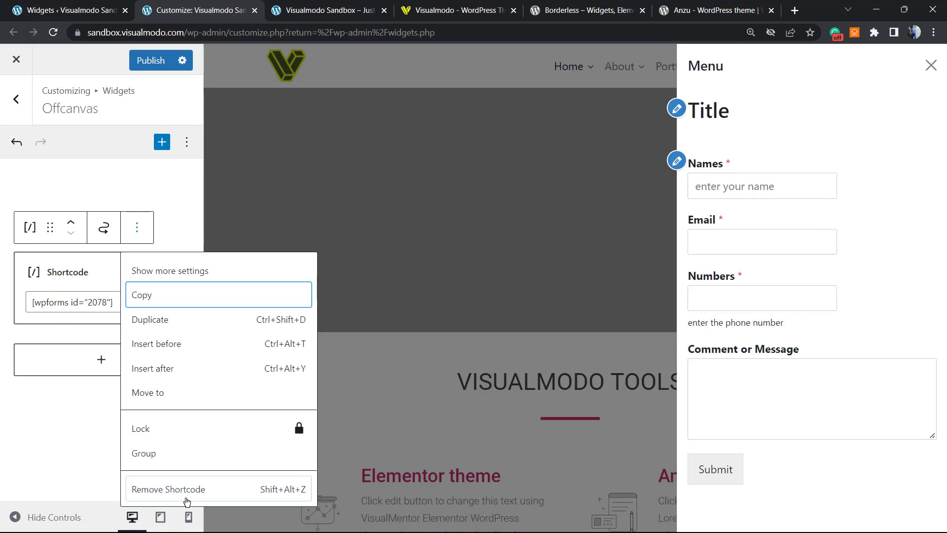
left_click(183, 489)
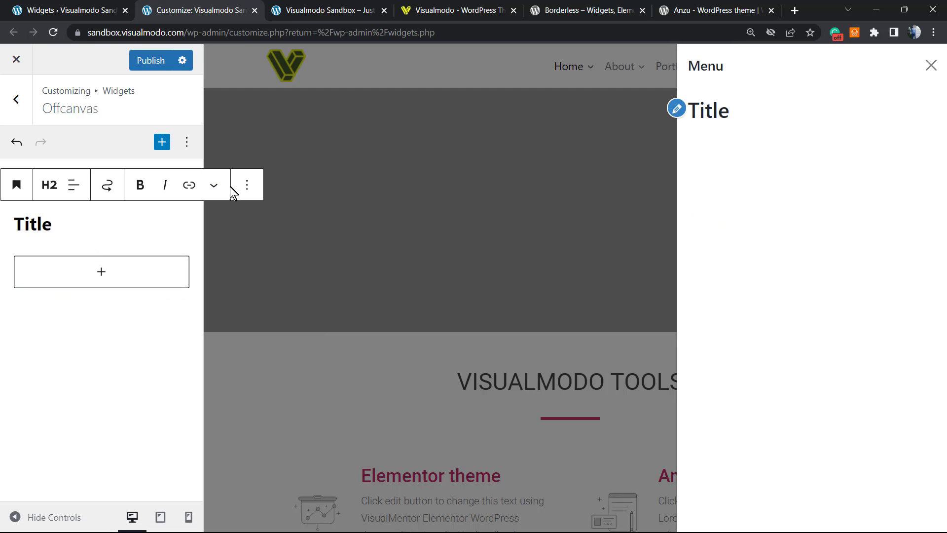
left_click(247, 185)
Step: Delete the Title heading and insert the App Development icon from the Media Library as an image block
left_click(289, 460)
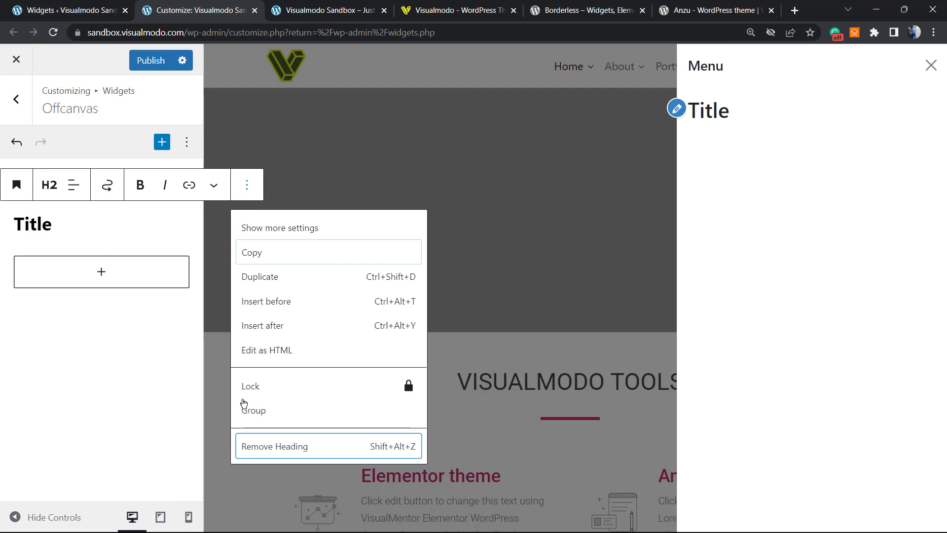
left_click(101, 229)
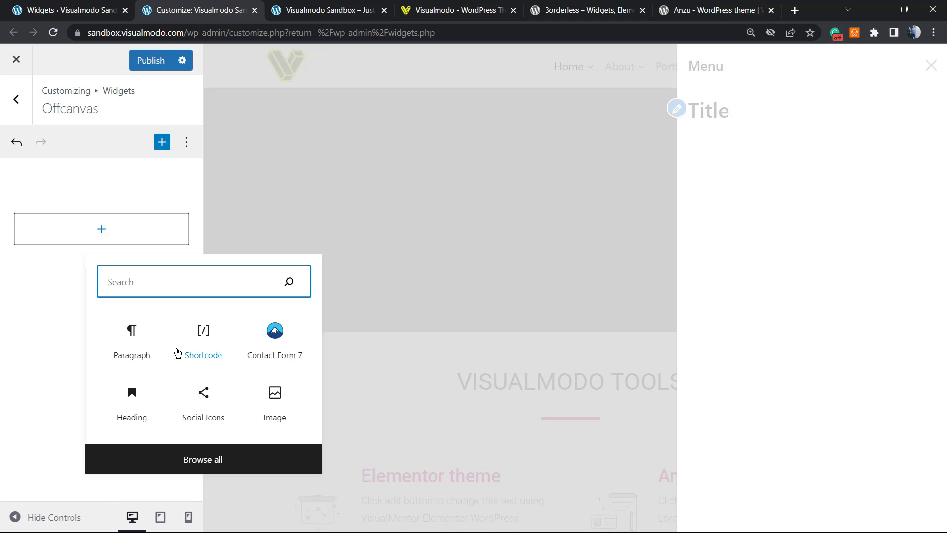
left_click(250, 398)
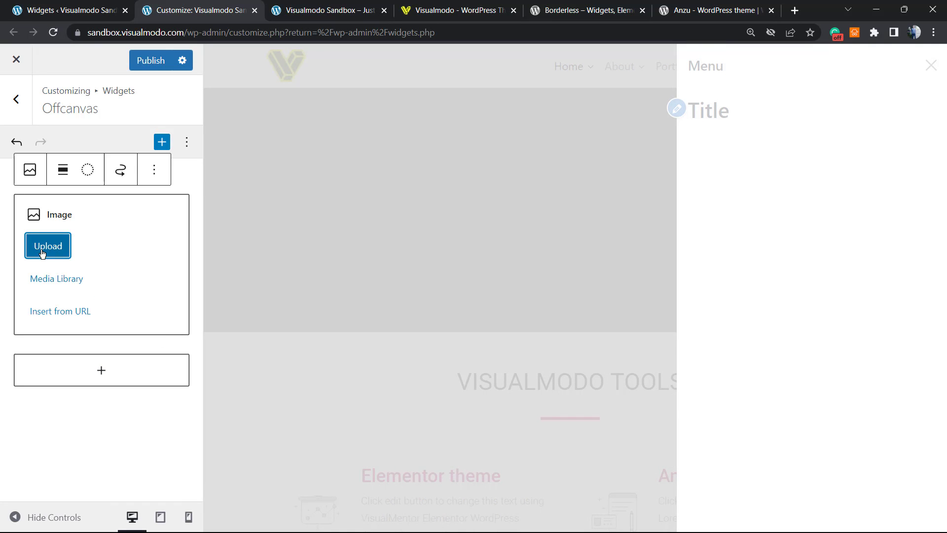
left_click(49, 276)
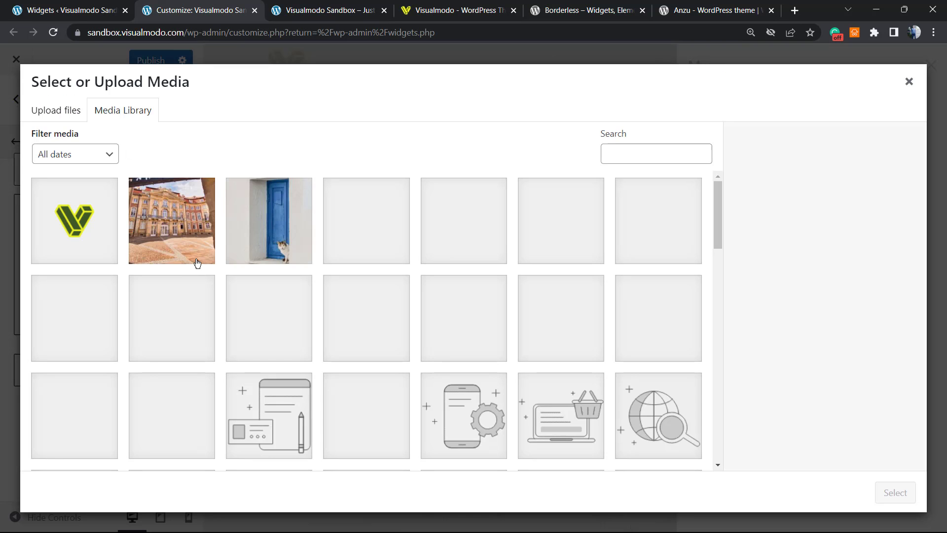
scroll(182, 328, "down", 4)
scroll(212, 338, "up", 1)
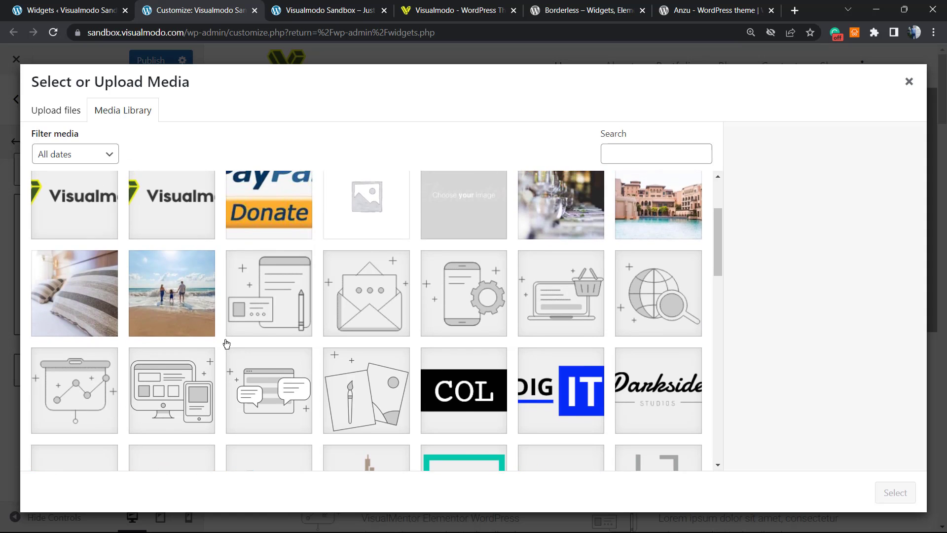
scroll(227, 344, "up", 3)
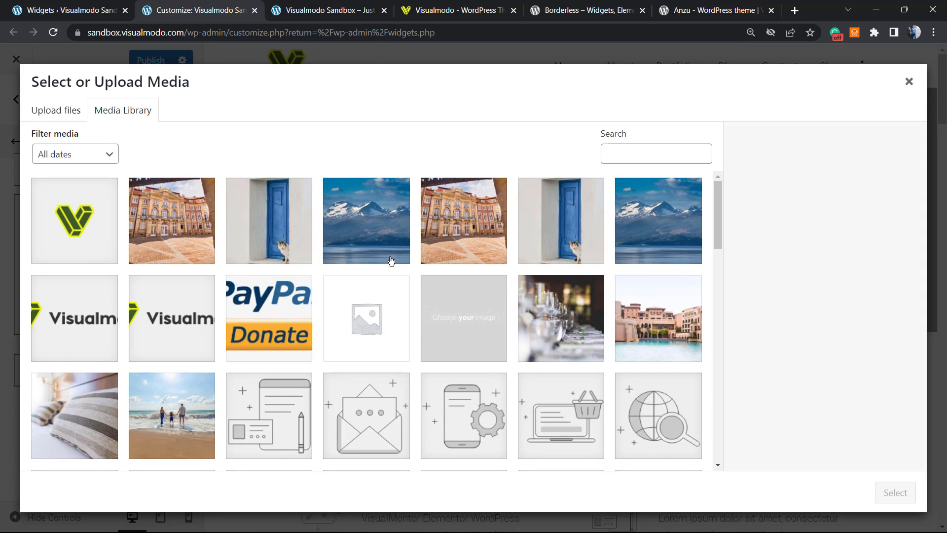
scroll(291, 262, "down", 12)
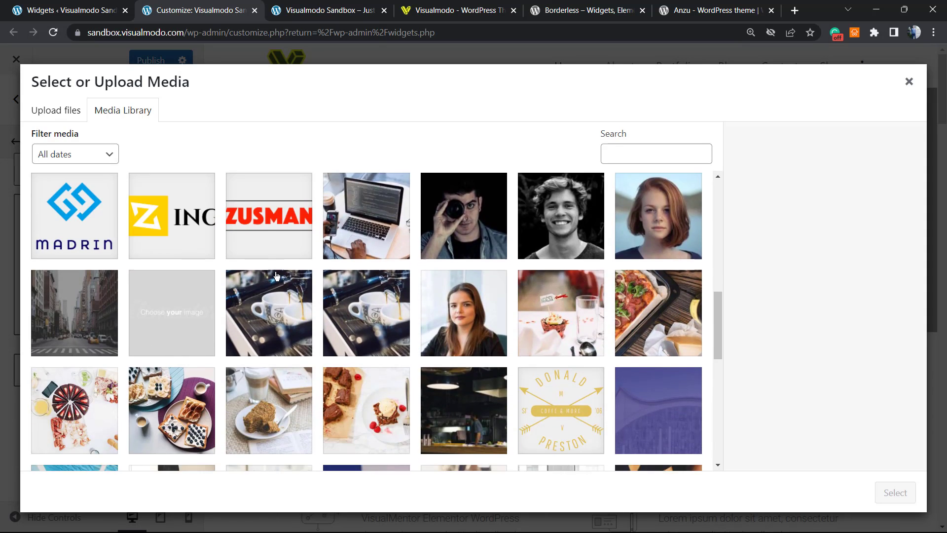
scroll(272, 278, "up", 10)
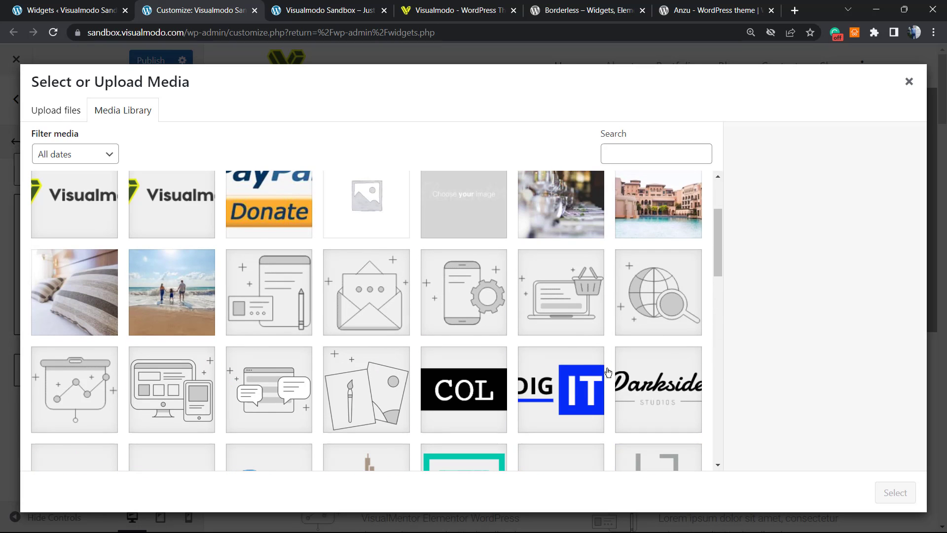
left_click(568, 388)
left_click(491, 320)
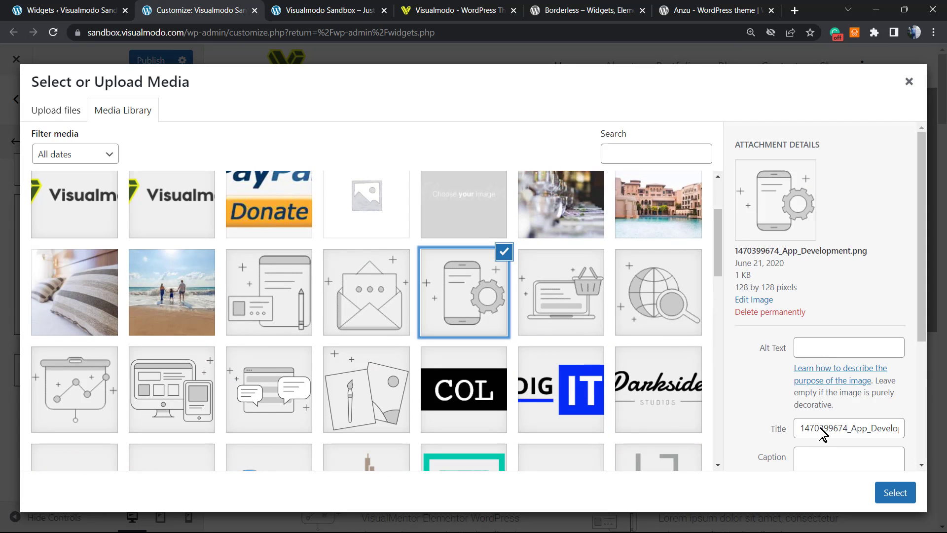
left_click(895, 493)
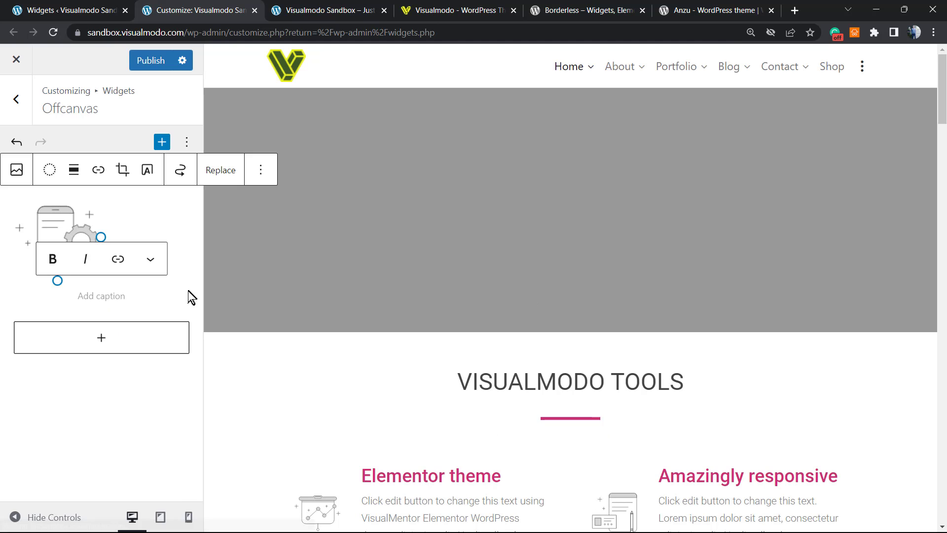
Step: Preview the Menu panel, center the image, and bring up the image block's More options
left_click(864, 67)
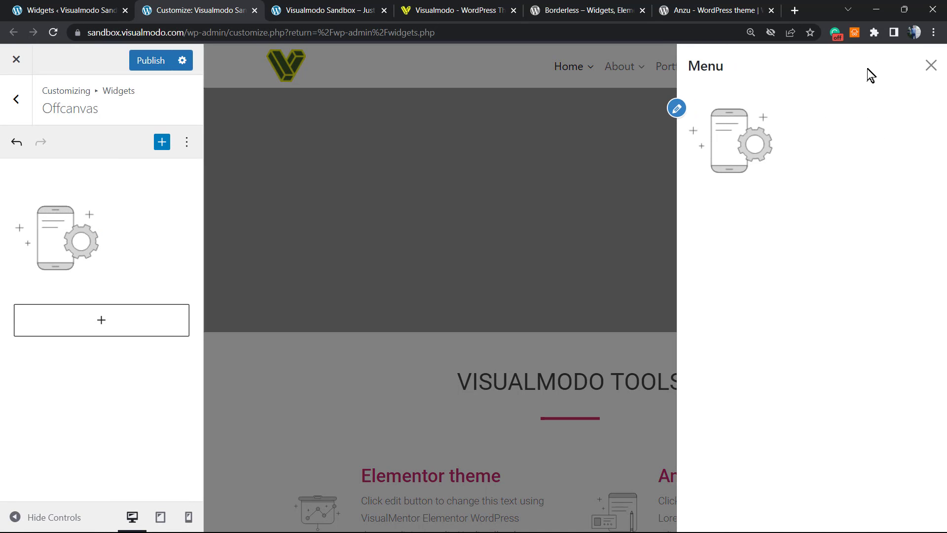
left_click(83, 219)
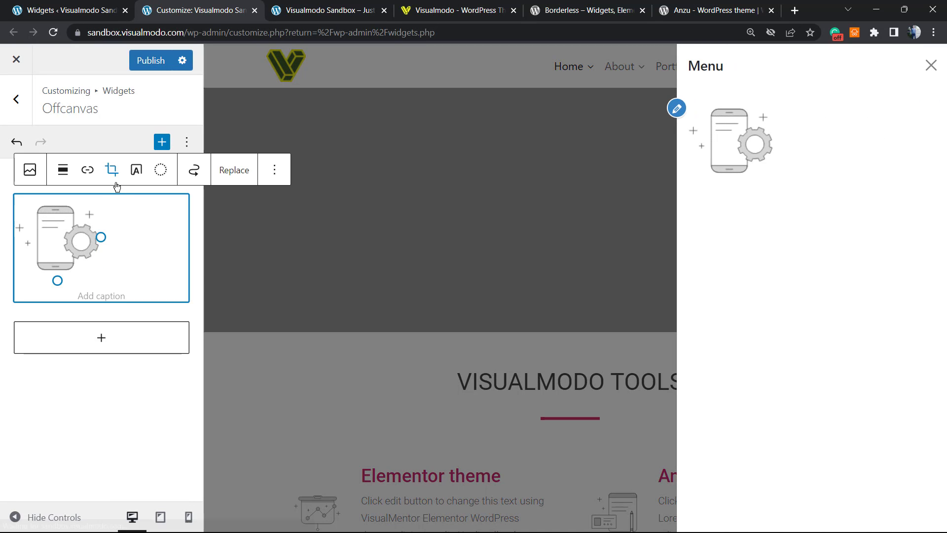
left_click(64, 172)
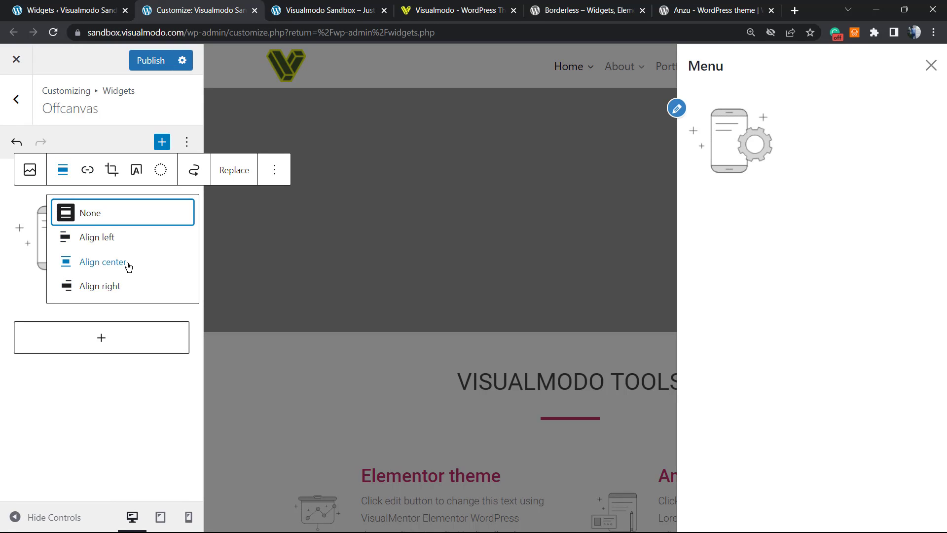
left_click(126, 264)
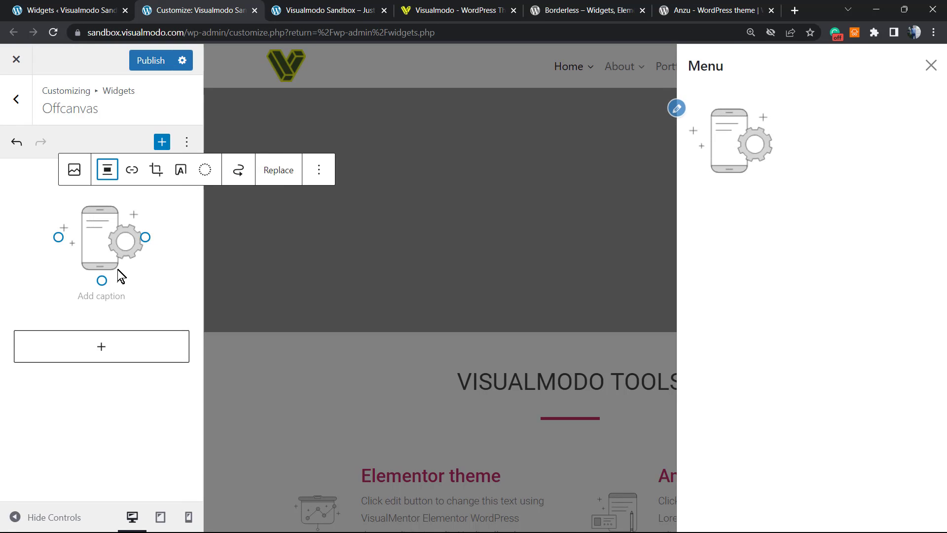
left_click(82, 230)
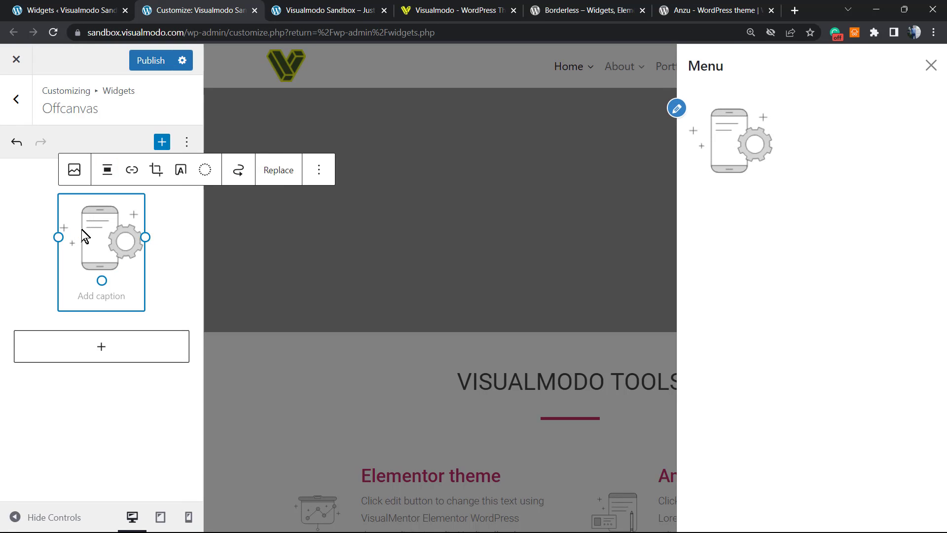
left_click(74, 170)
left_click(26, 328)
left_click(108, 247)
left_click(318, 170)
Step: Remove the image and add a Login/out block from the Theme blocks, previewing the Menu panel
left_click(371, 432)
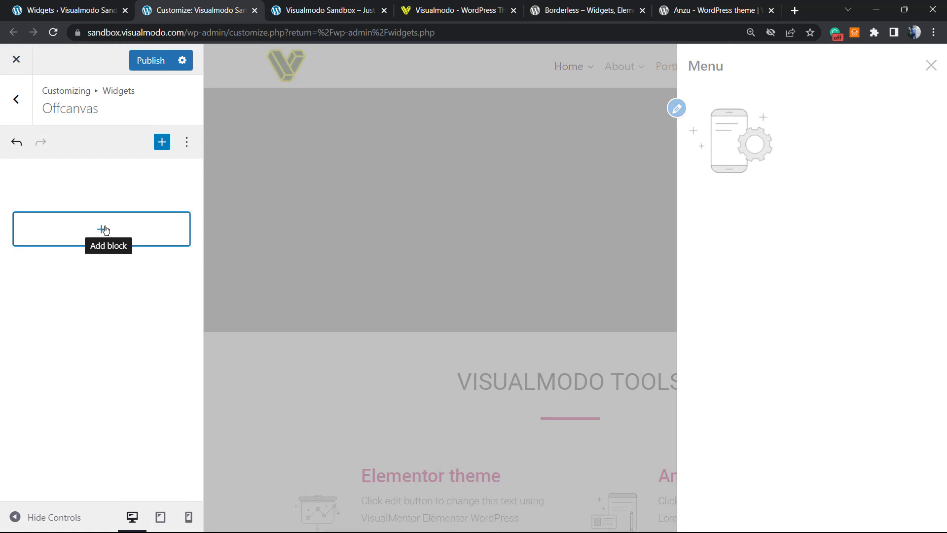
left_click(102, 228)
left_click(207, 458)
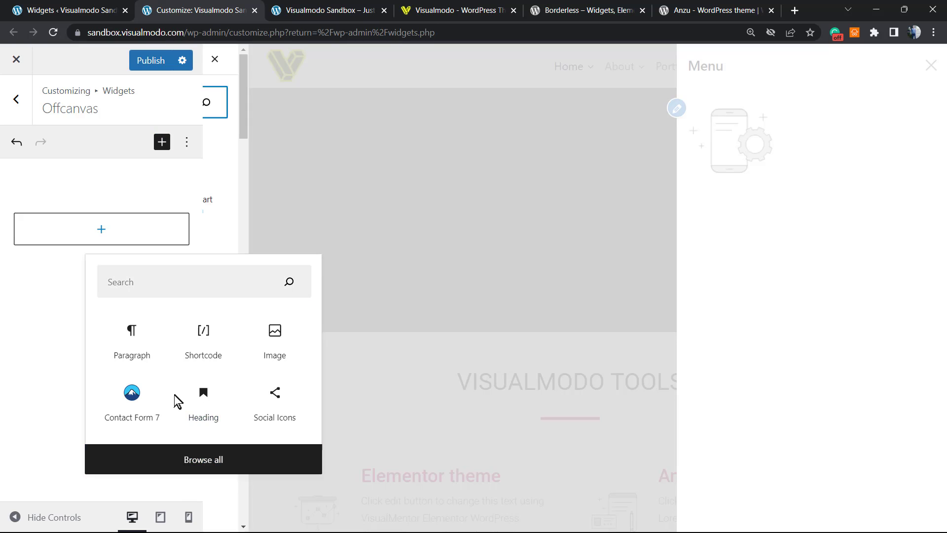
scroll(361, 344, "down", 2)
scroll(360, 344, "down", 7)
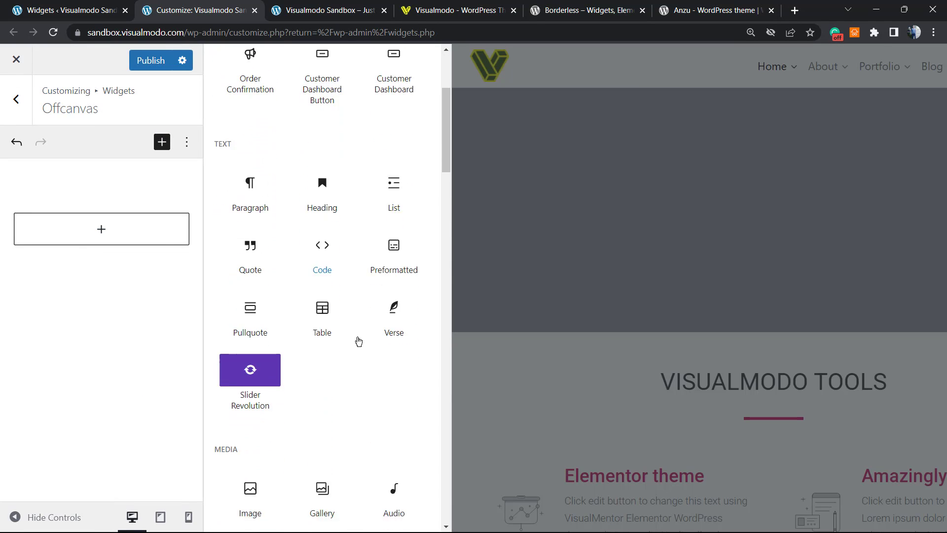
scroll(349, 291, "down", 5)
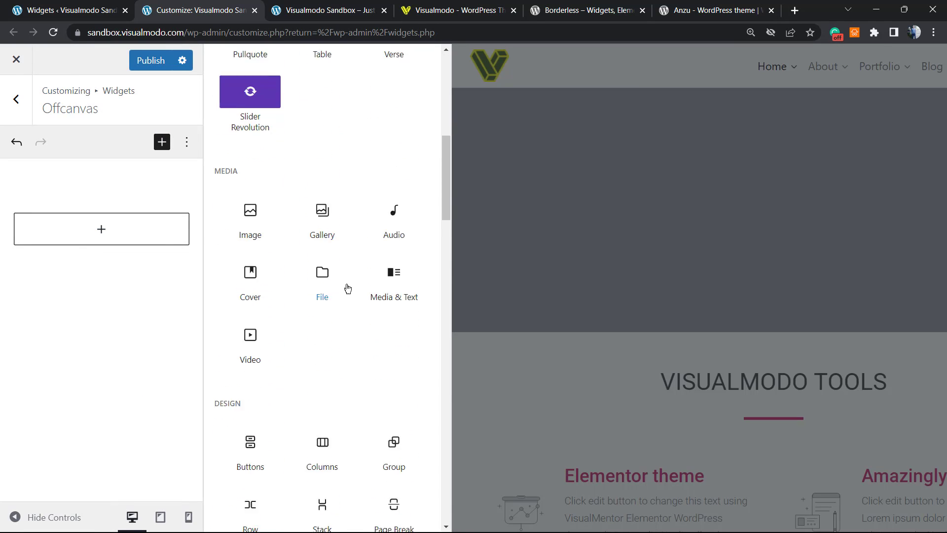
scroll(348, 292, "down", 5)
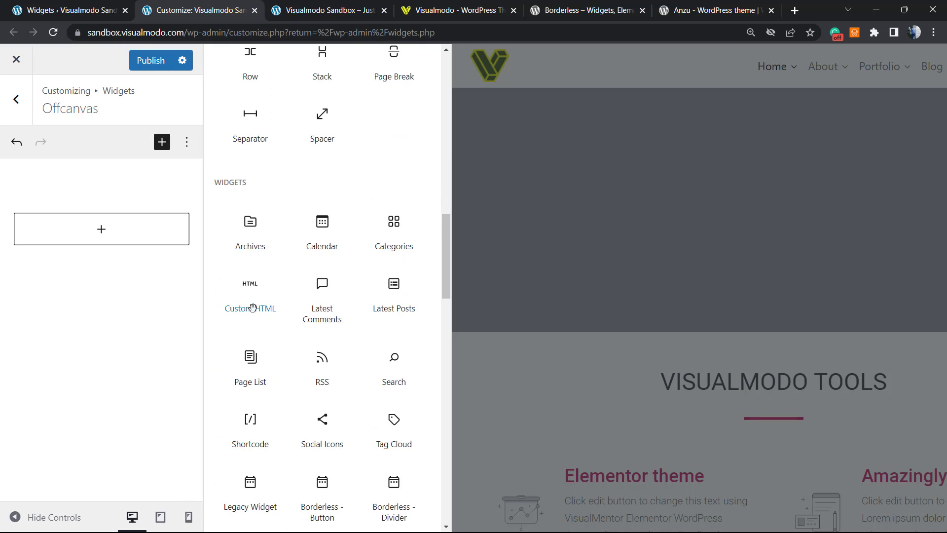
scroll(250, 308, "down", 2)
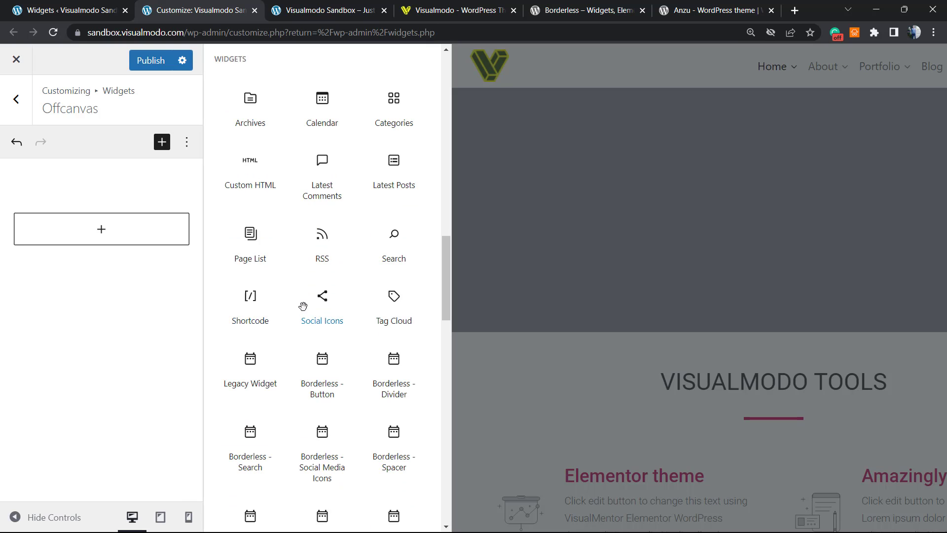
scroll(250, 316, "down", 5)
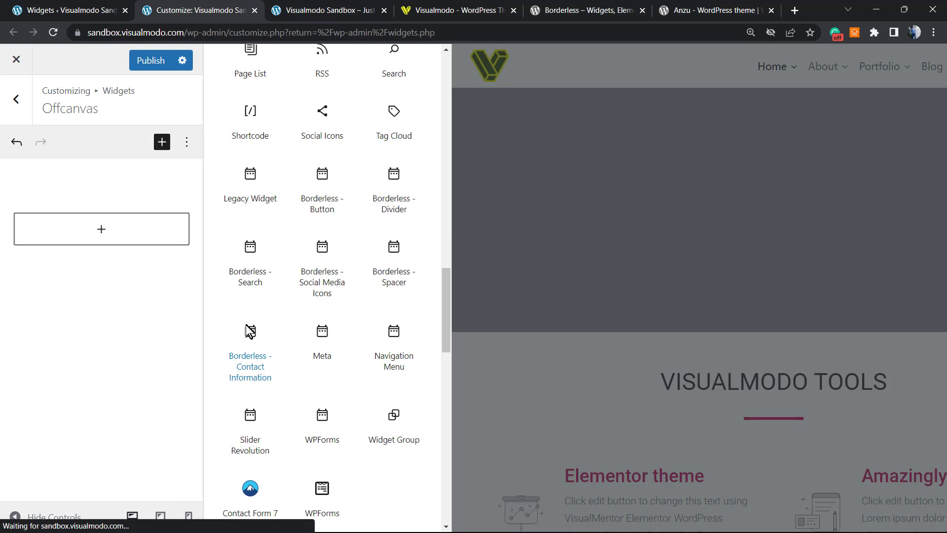
scroll(244, 326, "down", 3)
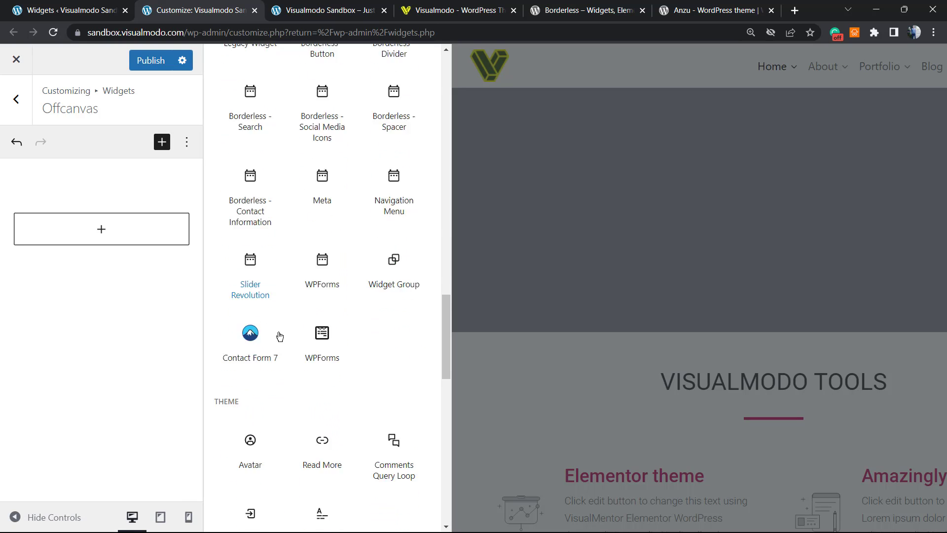
scroll(275, 331, "down", 3)
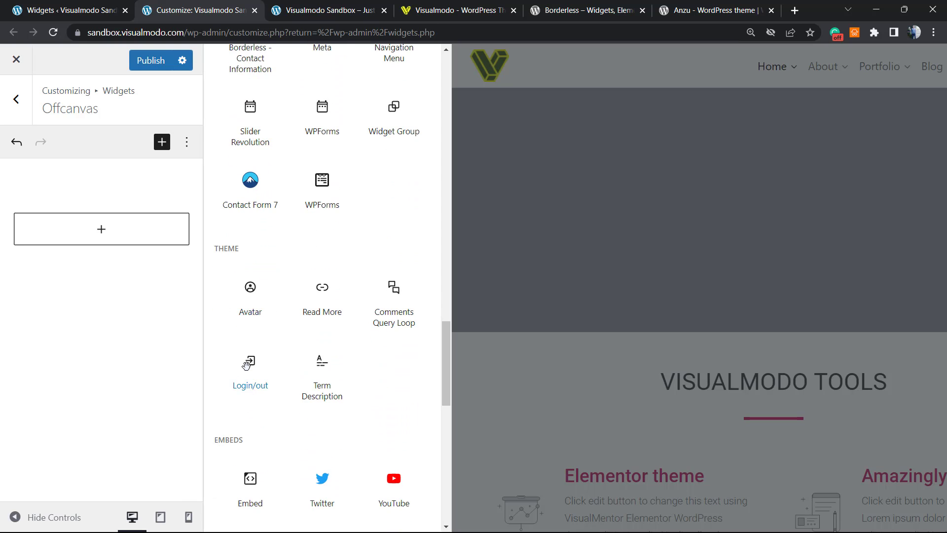
left_click(246, 365)
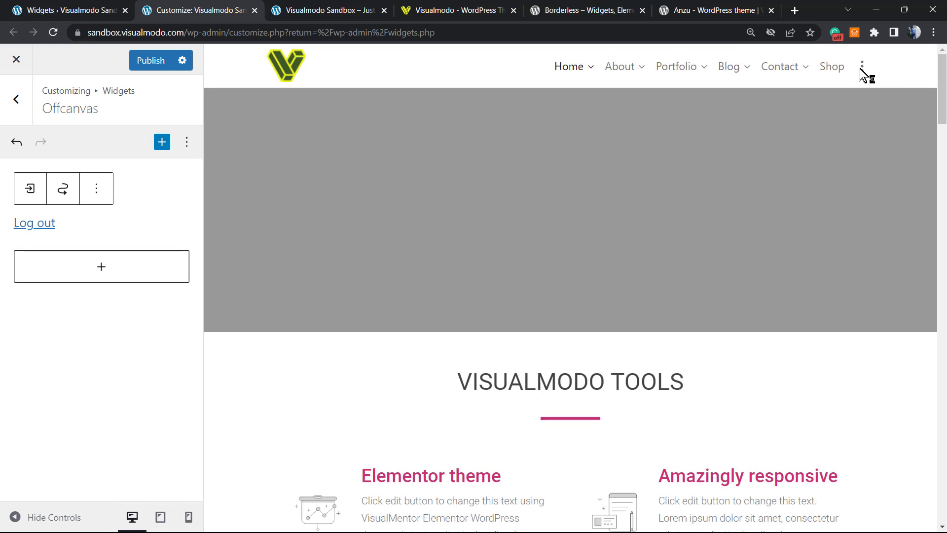
left_click(862, 69)
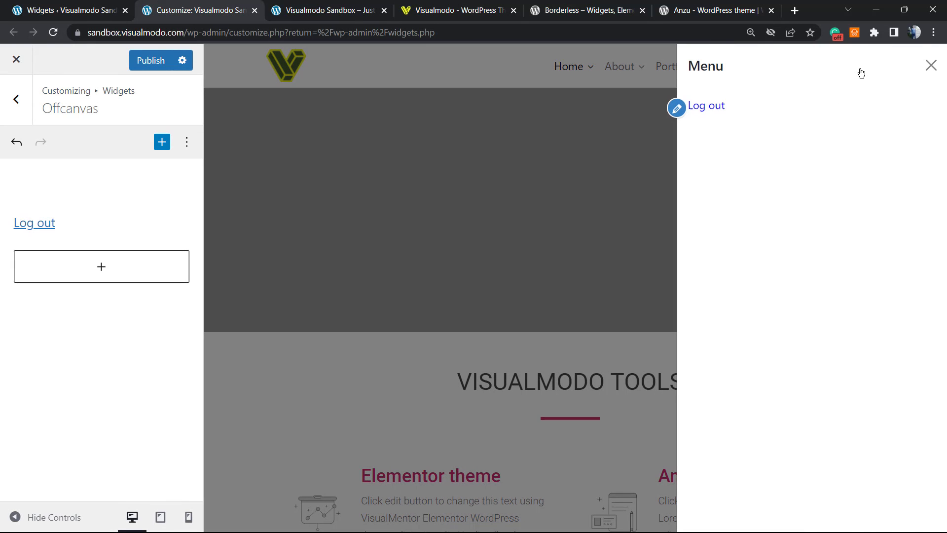
Step: Close the preview and remove the Log out block from the Offcanvas area
left_click(931, 66)
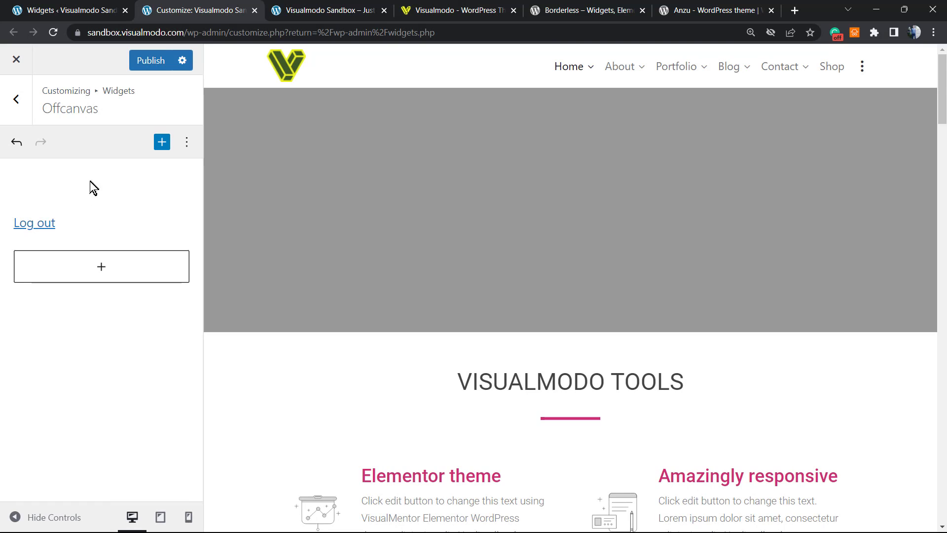
left_click(106, 221)
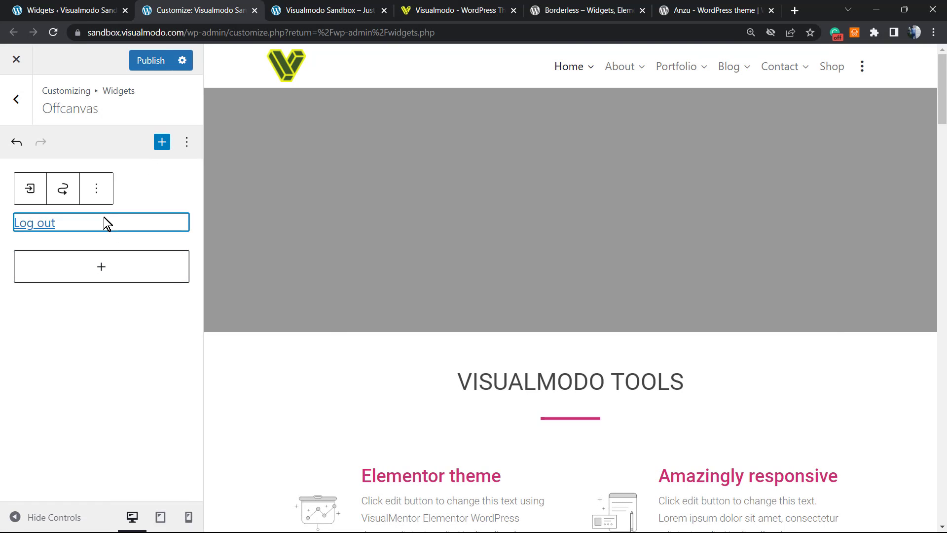
left_click(107, 195)
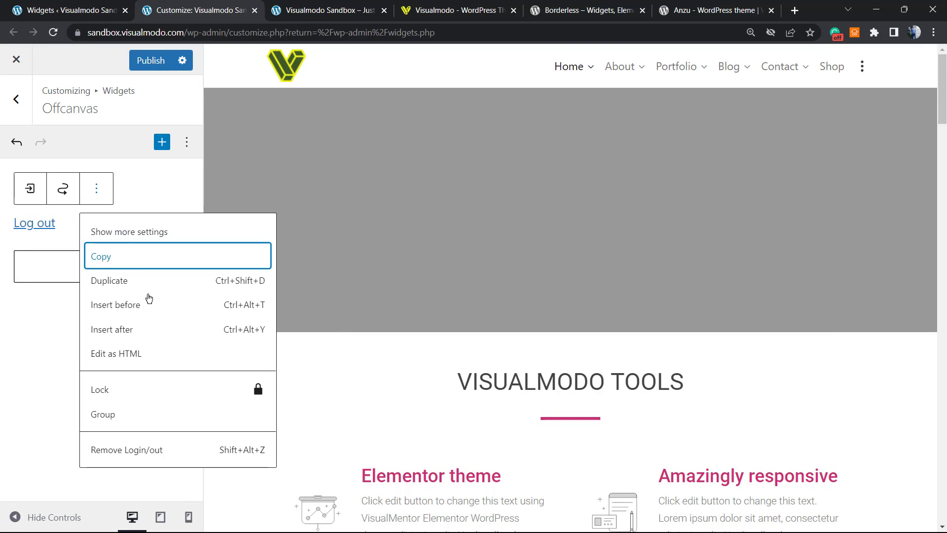
left_click(145, 448)
Step: Add a Categories block and check the category list in the Menu panel preview
left_click(96, 232)
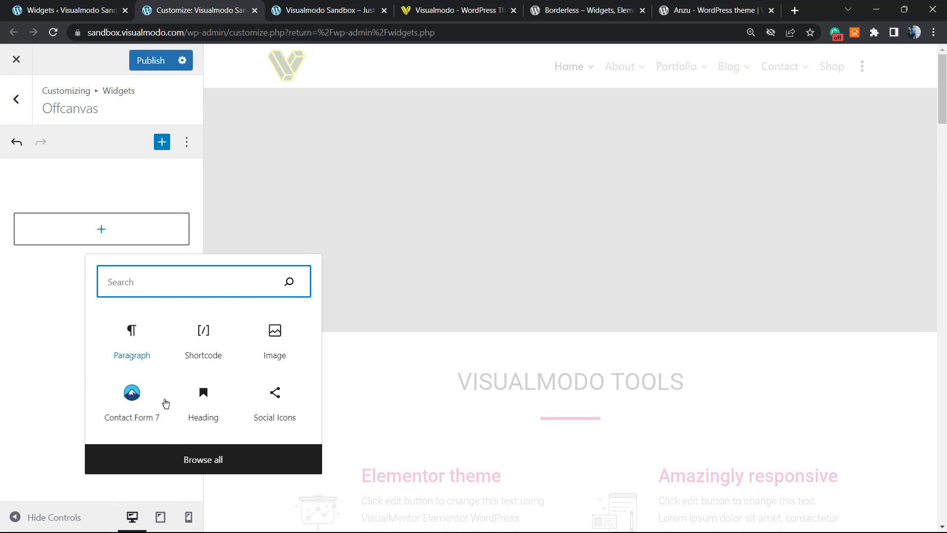
left_click(172, 459)
scroll(318, 384, "down", 5)
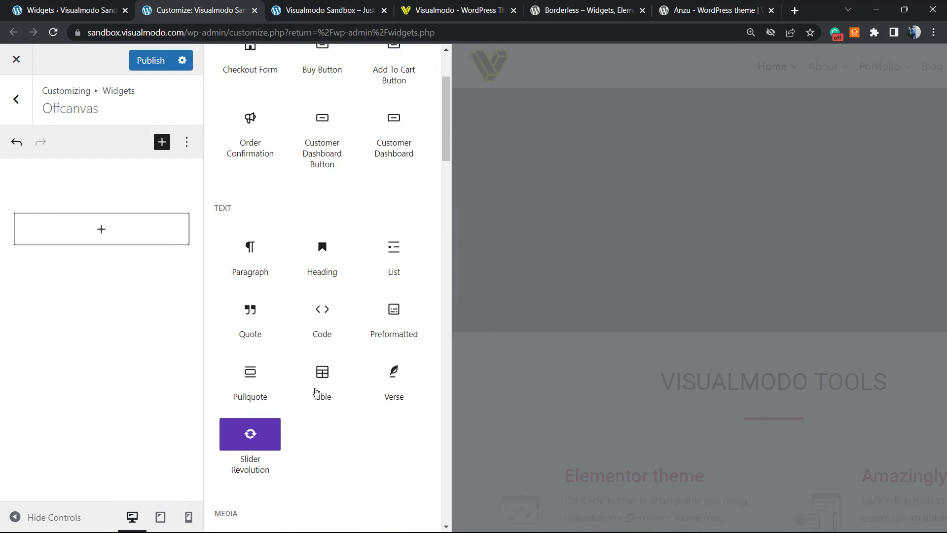
scroll(322, 375, "down", 8)
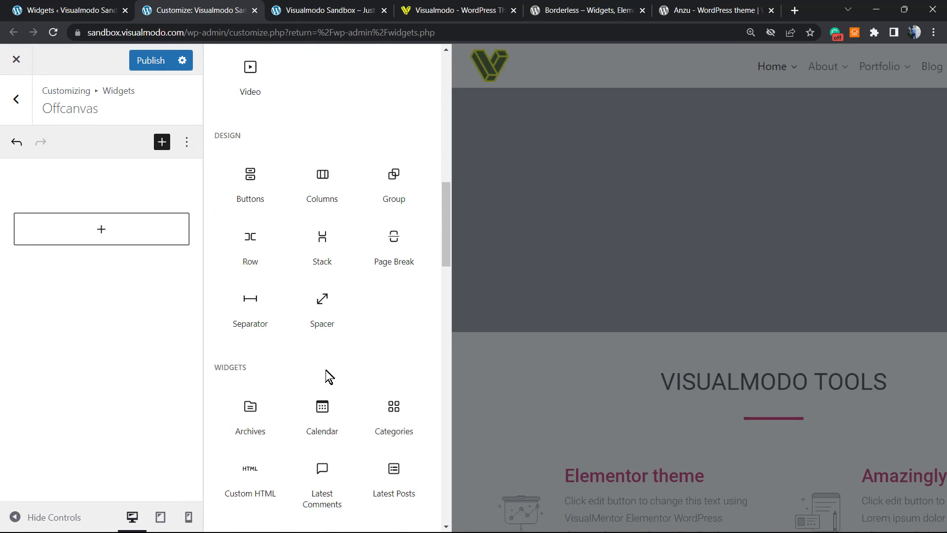
scroll(324, 371, "down", 3)
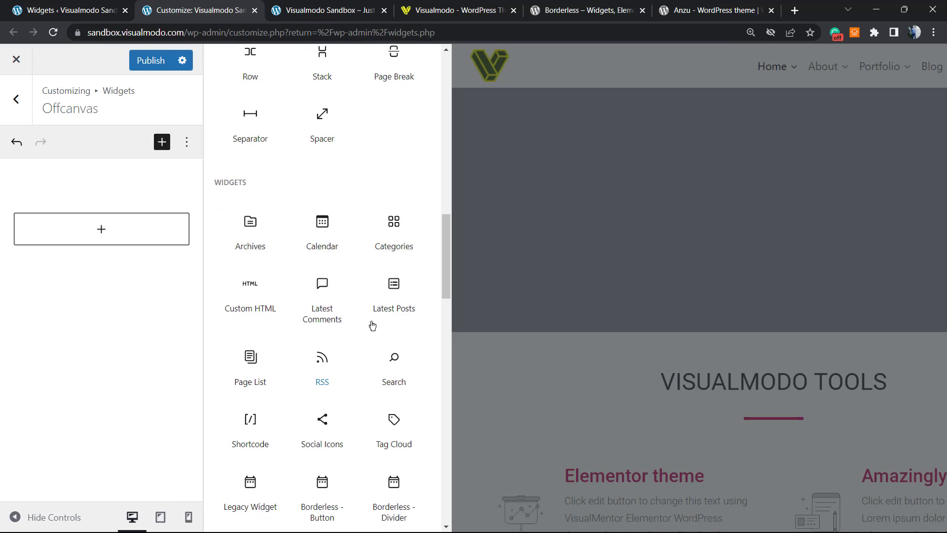
left_click(395, 226)
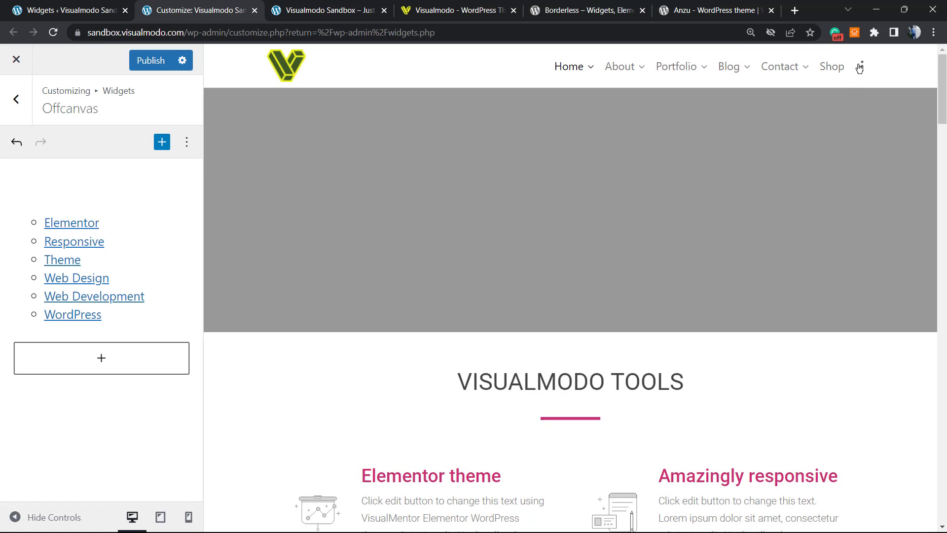
left_click(859, 66)
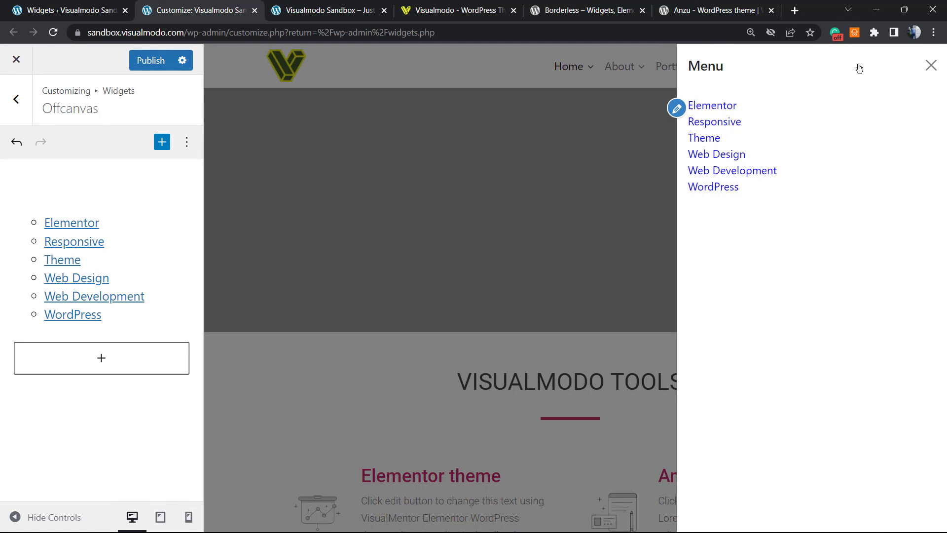
left_click(930, 66)
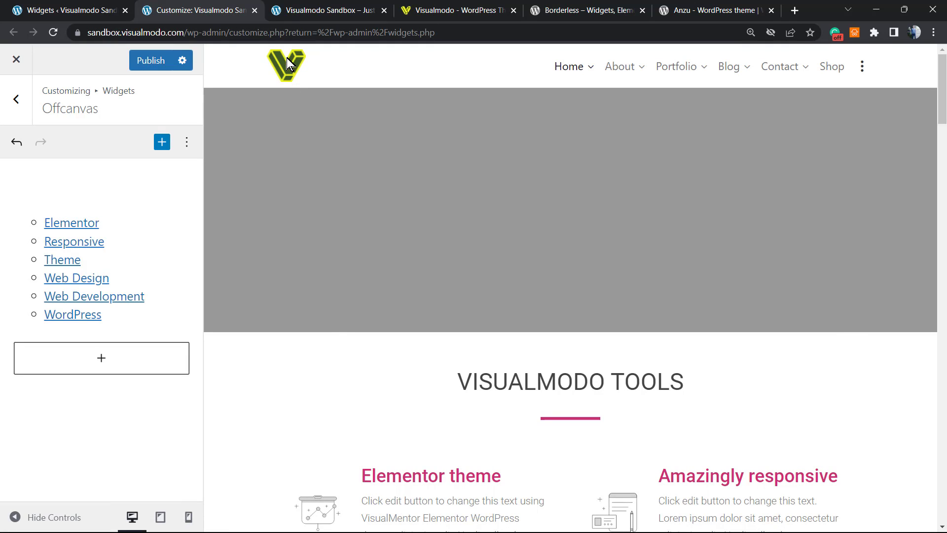
Step: Cycle through the site front page and visualmodo.com tabs, ending on the WordPress.org Borderless plugin page
left_click(367, 11)
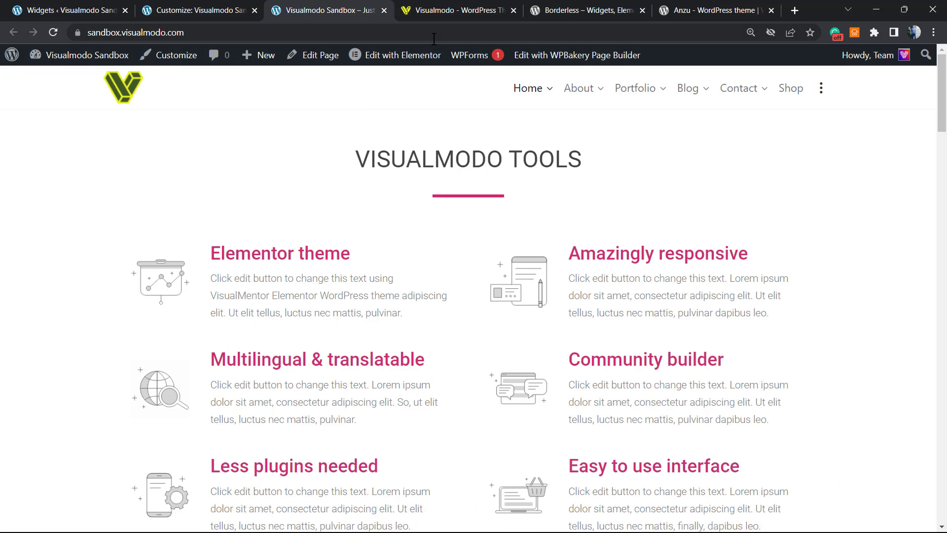
left_click(582, 9)
left_click(472, 5)
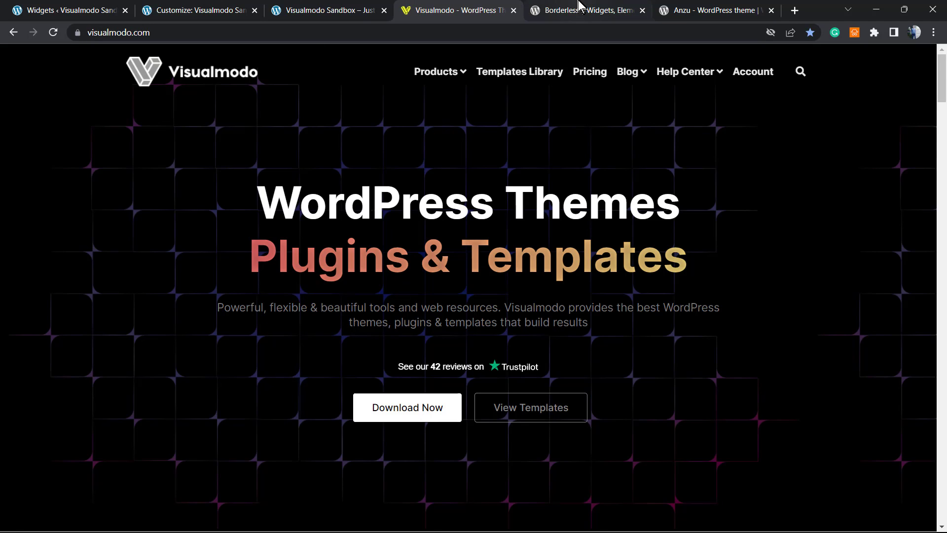
left_click(568, 11)
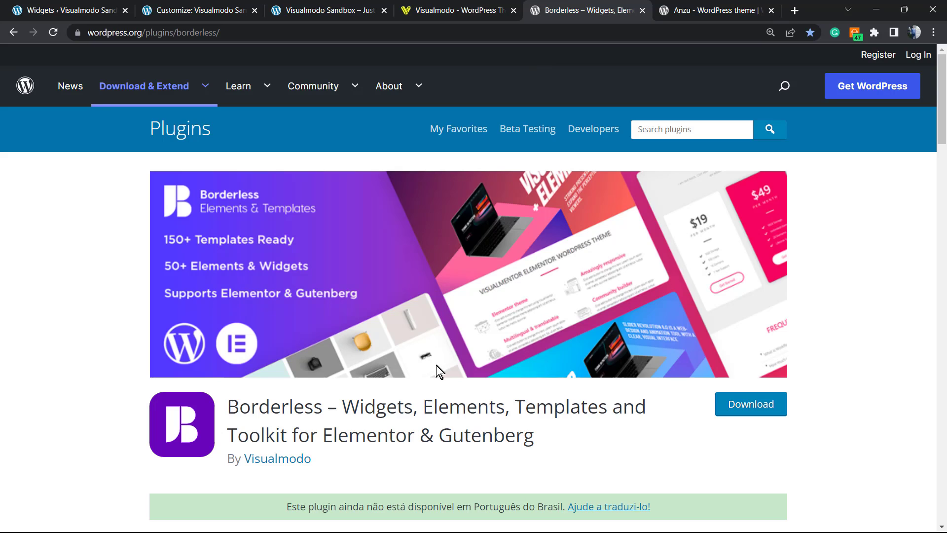
Step: Highlight Borderless, Widgets, Elements and Templates in the plugin title, then show the Anzu theme page
double_click(266, 410)
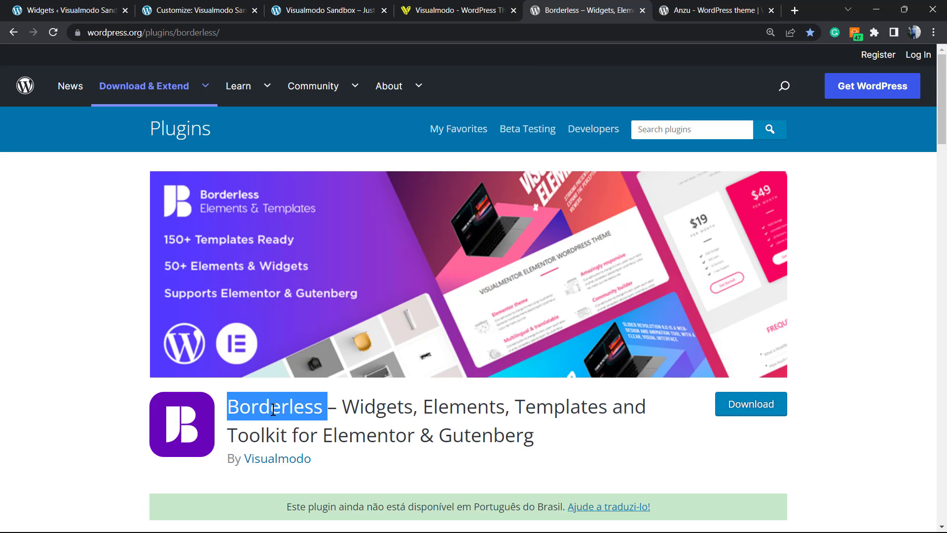
double_click(380, 408)
double_click(443, 408)
double_click(541, 402)
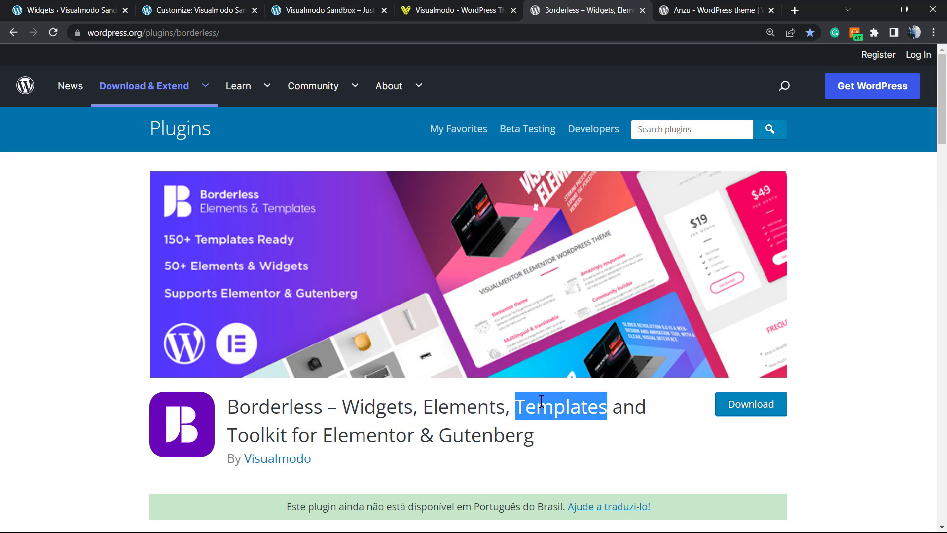
left_click(252, 443)
left_click(714, 15)
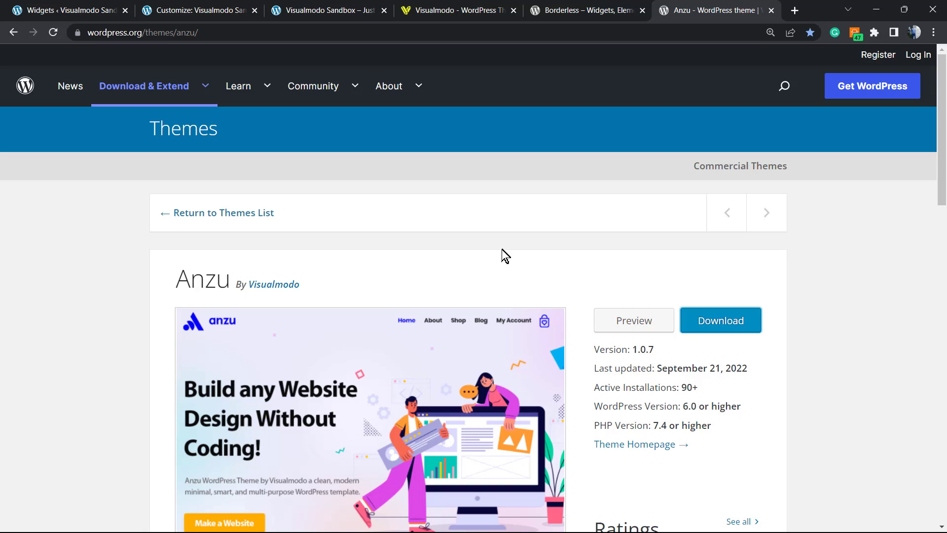
Step: Go to visualmodo.com's Templates Library and scroll through the first site templates
left_click(490, 6)
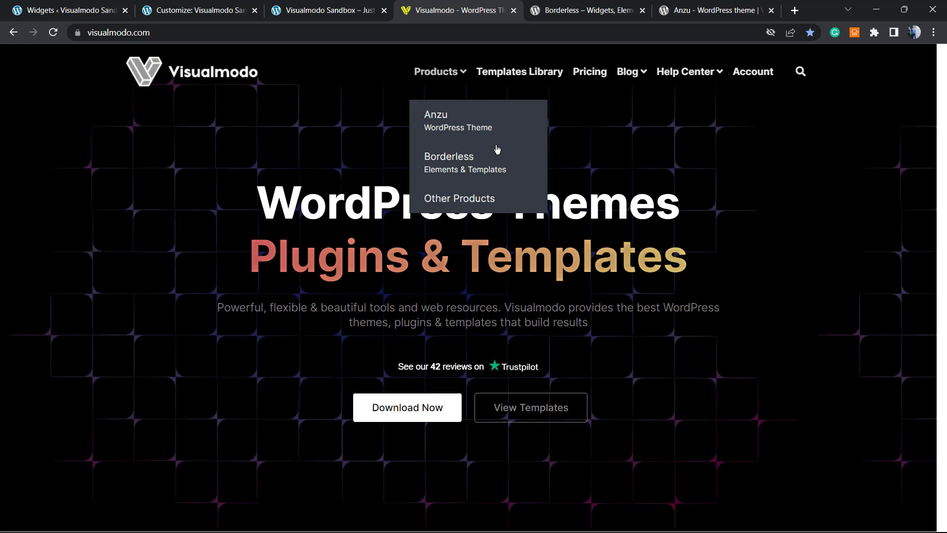
left_click(532, 75)
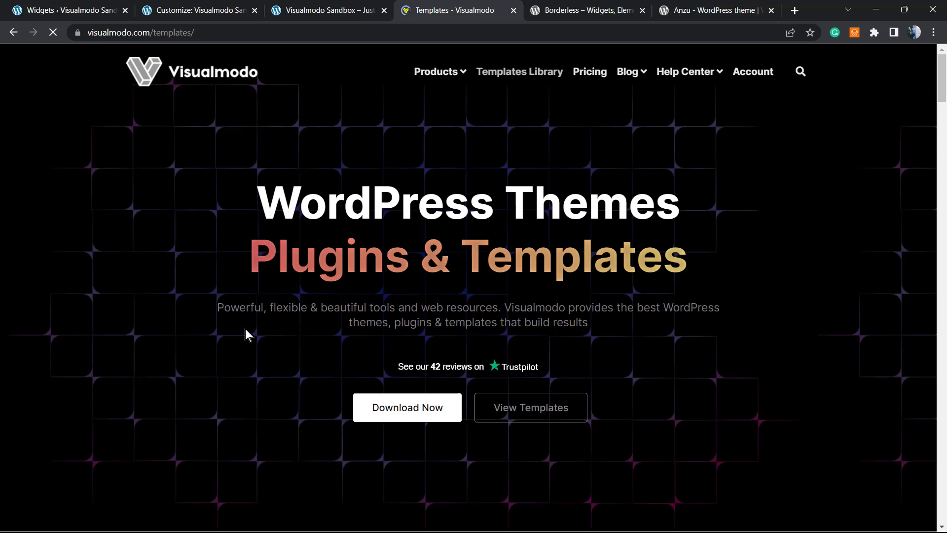
scroll(285, 342, "down", 14)
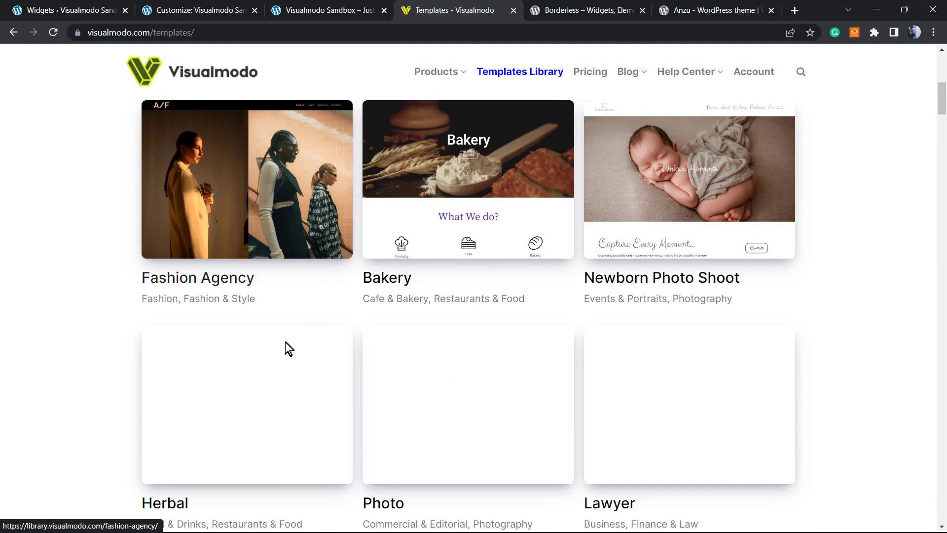
scroll(286, 345, "down", 16)
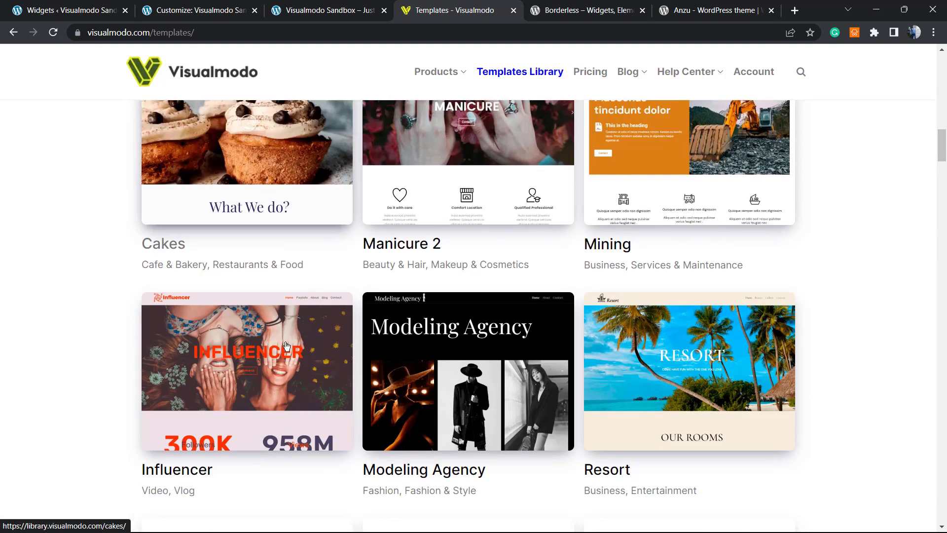
scroll(286, 346, "down", 11)
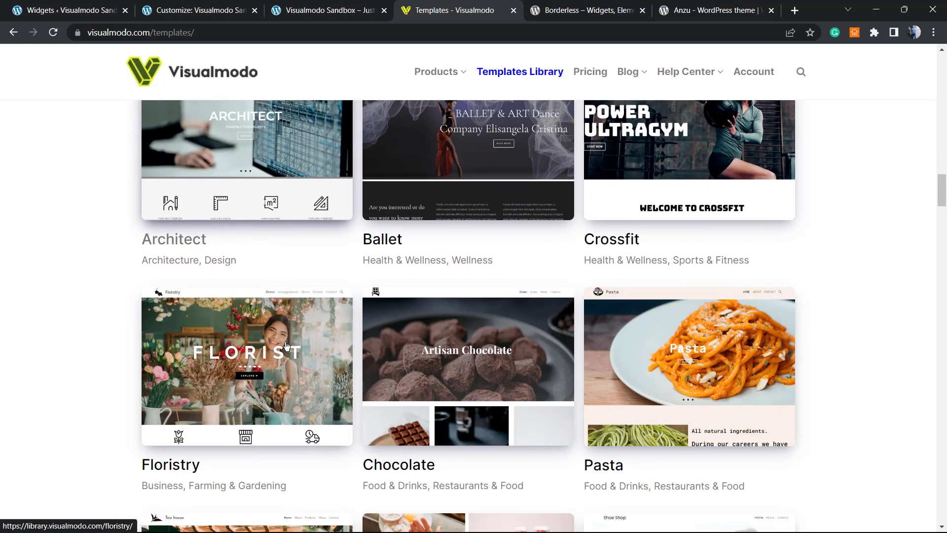
scroll(286, 345, "down", 9)
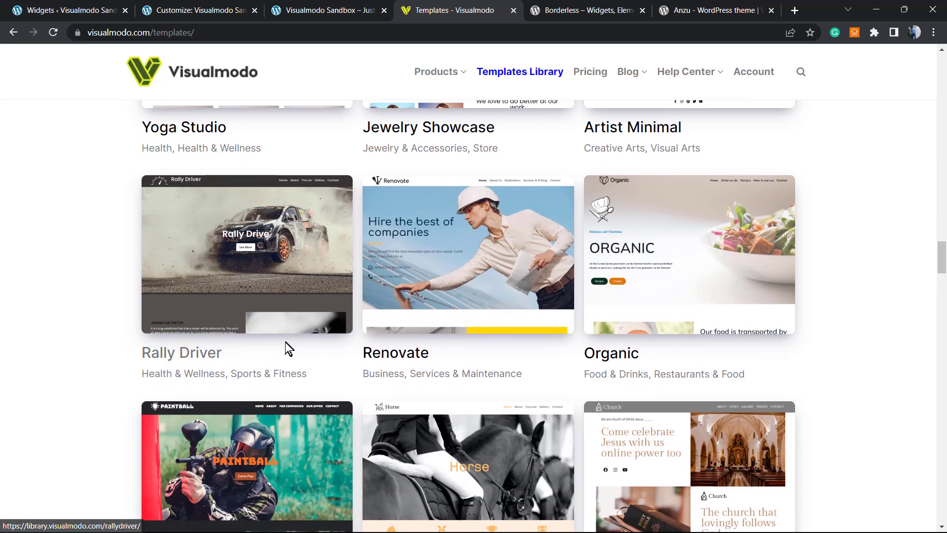
Step: Scroll the rest of the template gallery down to the 'Import Templates in One Click!' section
scroll(286, 345, "down", 8)
scroll(285, 345, "down", 8)
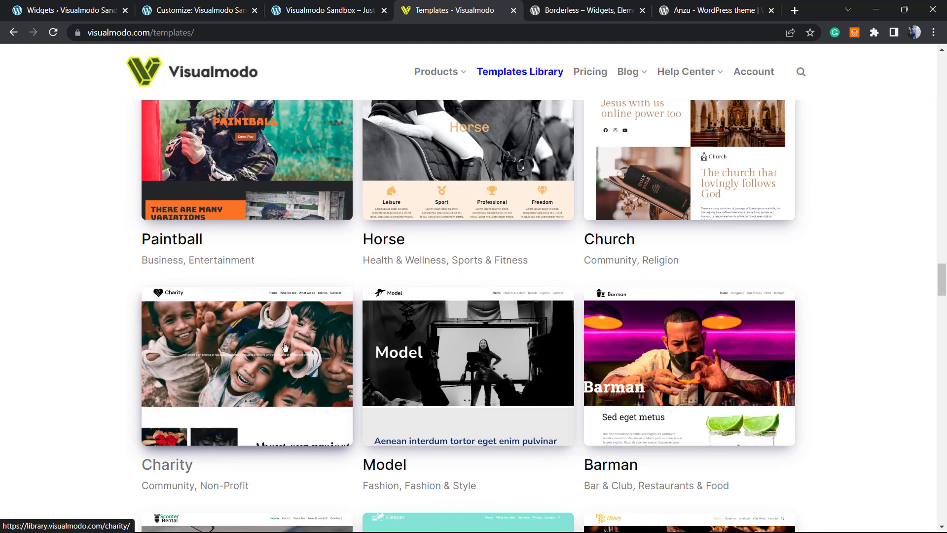
scroll(285, 347, "down", 8)
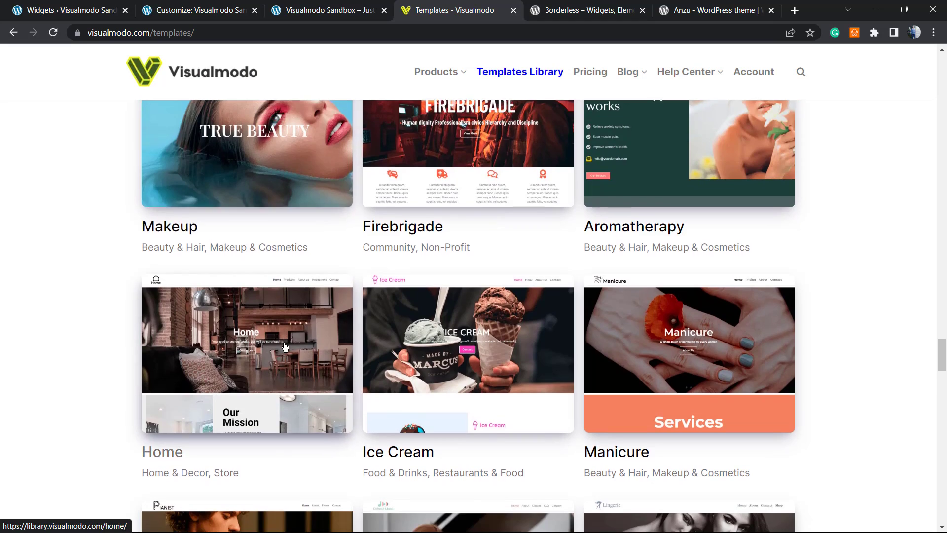
scroll(285, 346, "down", 8)
scroll(286, 347, "down", 8)
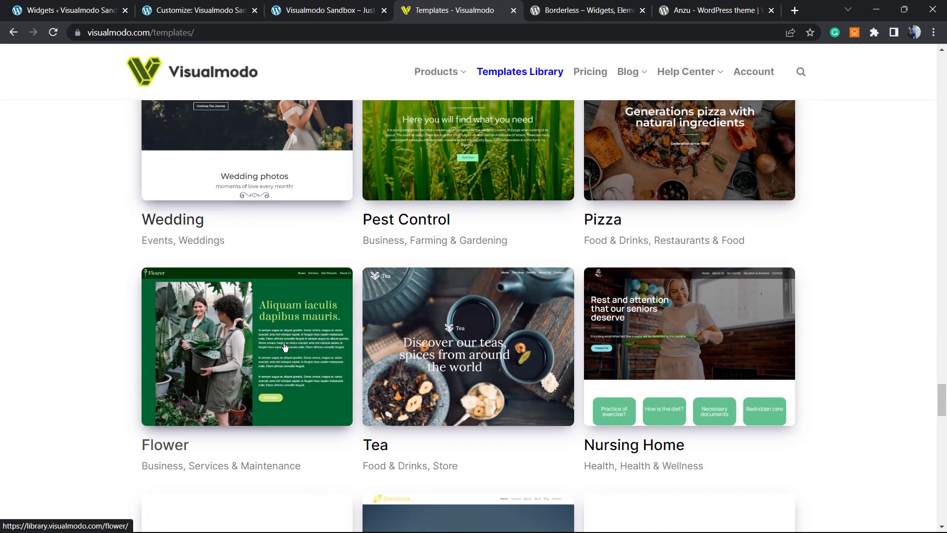
scroll(285, 346, "down", 7)
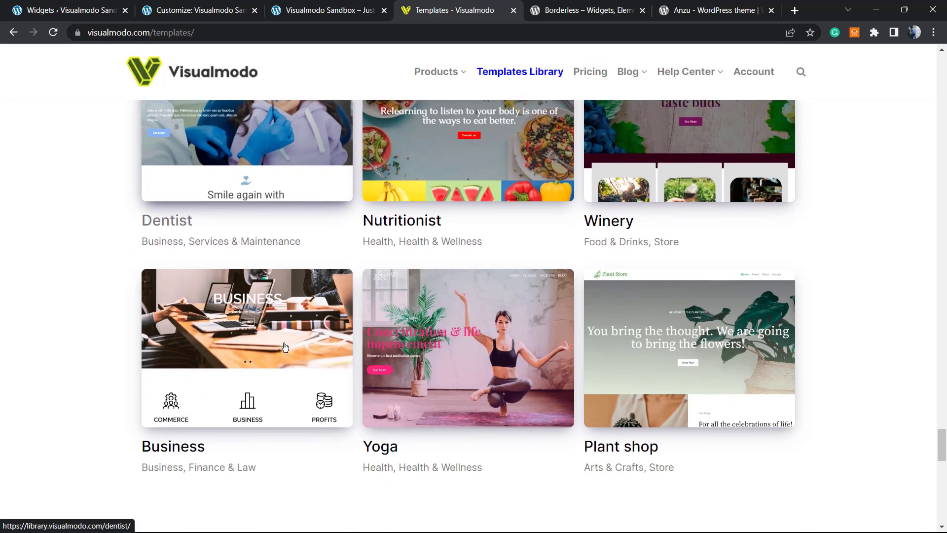
scroll(284, 348, "down", 10)
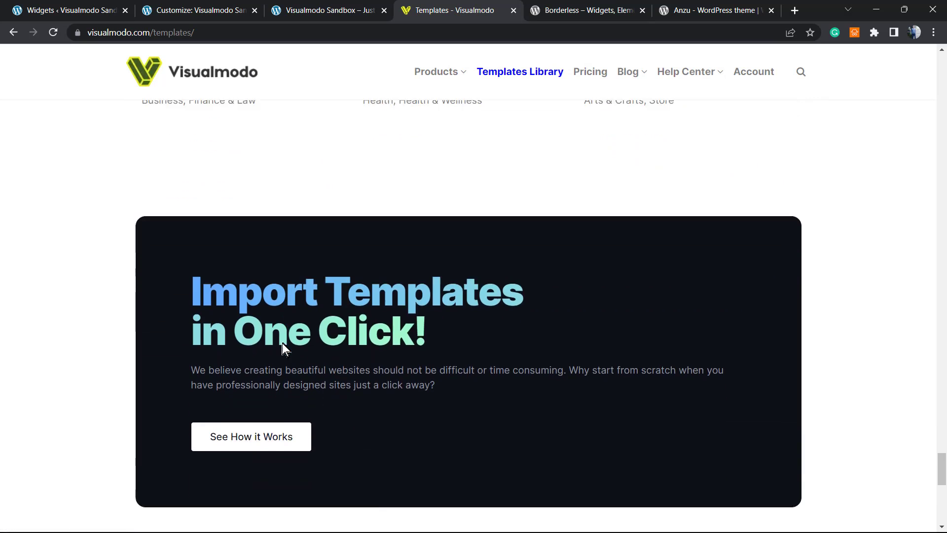